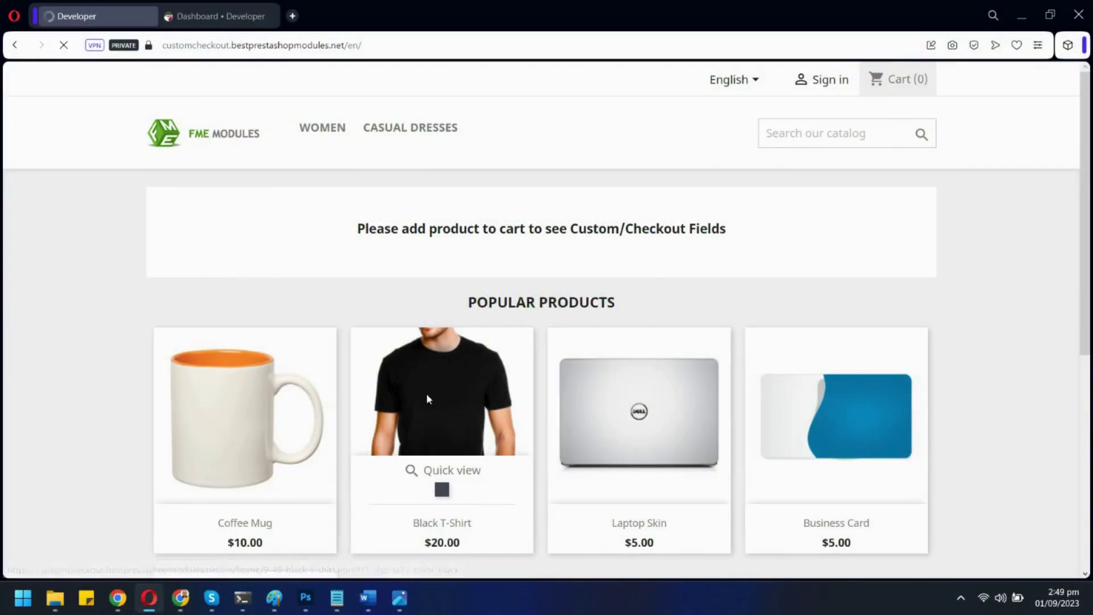
- Add two size S Black T-Shirts to the cart and go to the shopping cart page
click(429, 398)
scroll(688, 400, down, 1)
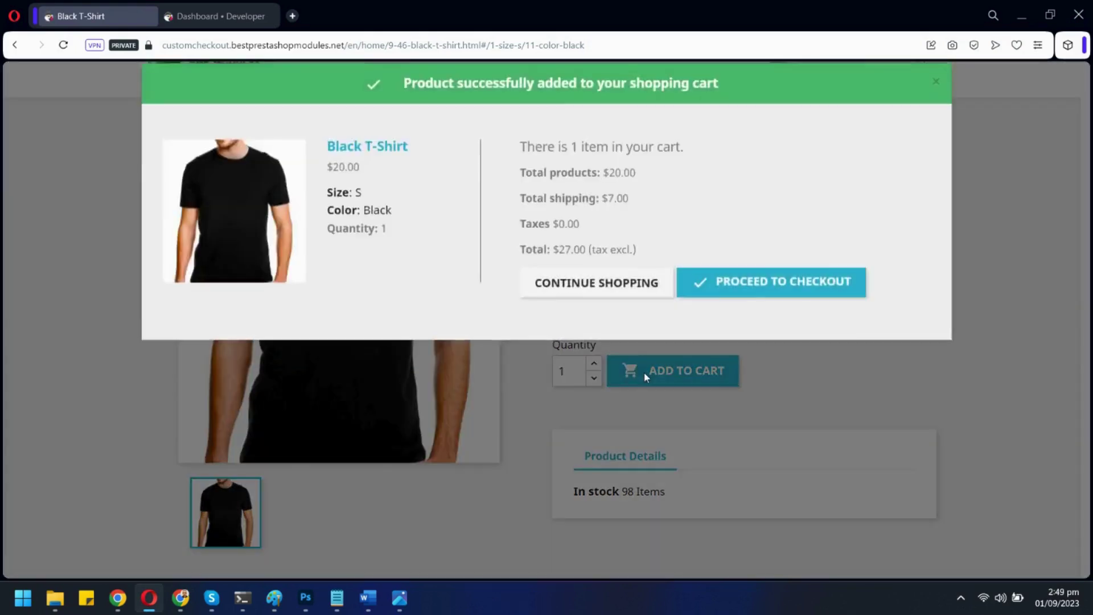
click(644, 374)
click(712, 378)
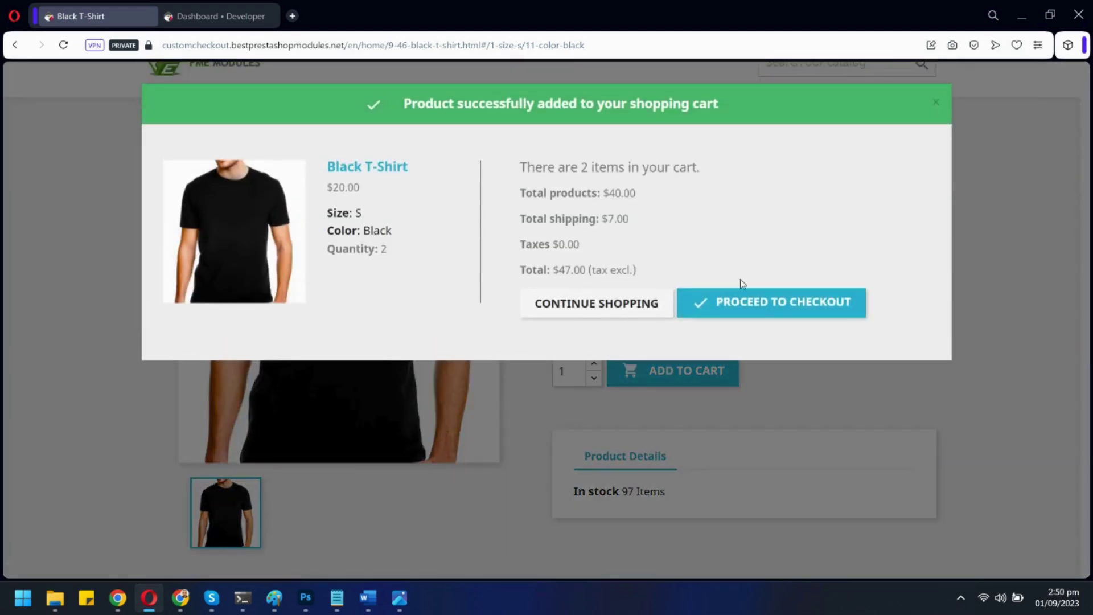
click(772, 302)
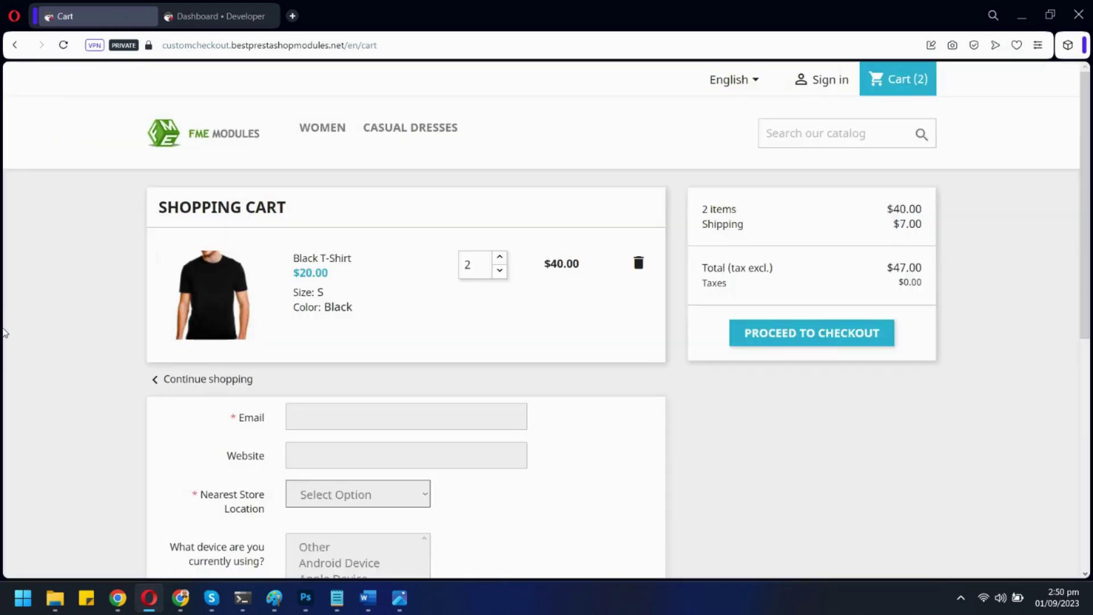
- Choose 80-Claro as the nearest store location and select all three device types
scroll(73, 326, down, 5)
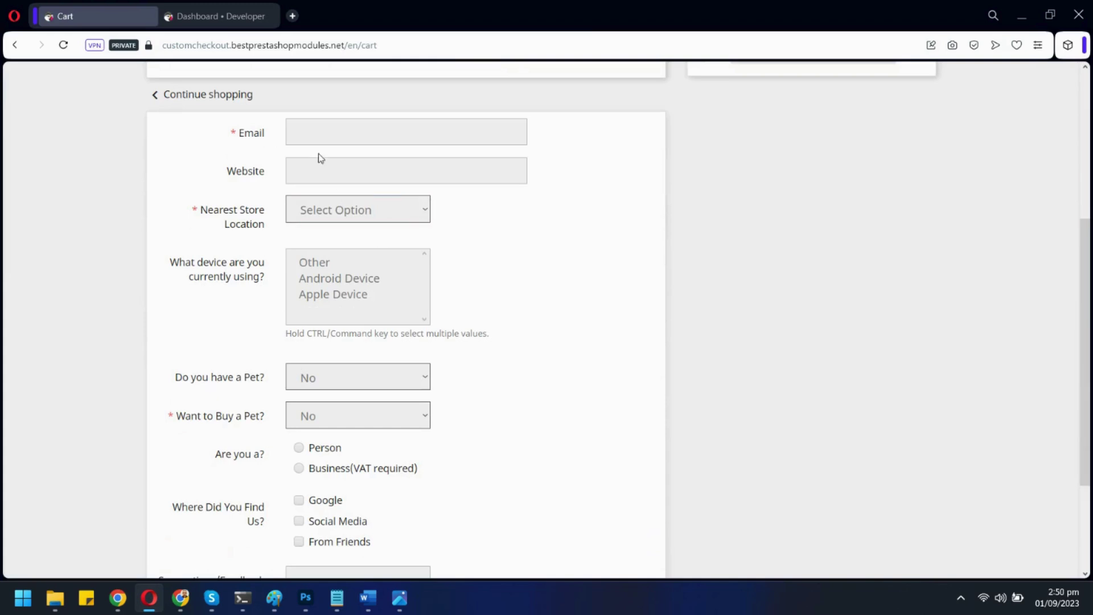
scroll(227, 190, down, 3)
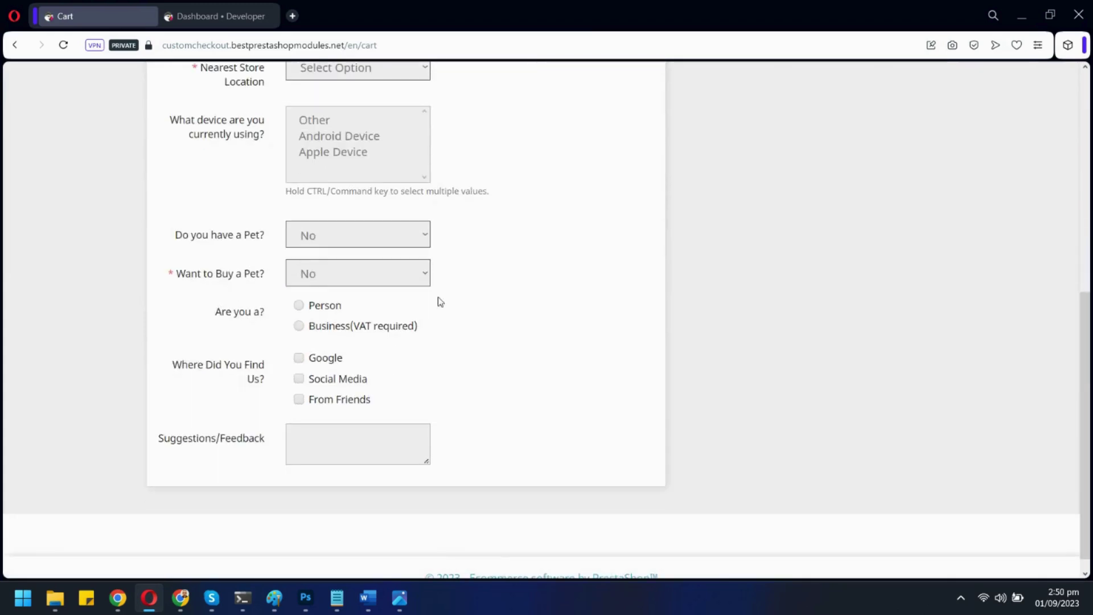
scroll(442, 293, up, 5)
scroll(441, 276, down, 1)
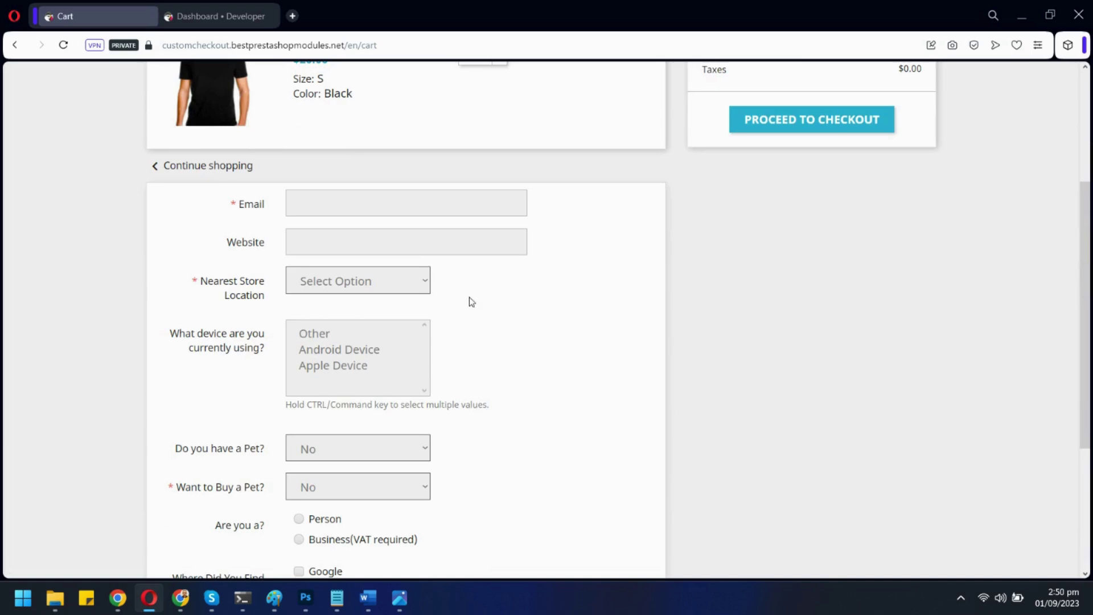
click(420, 281)
click(419, 315)
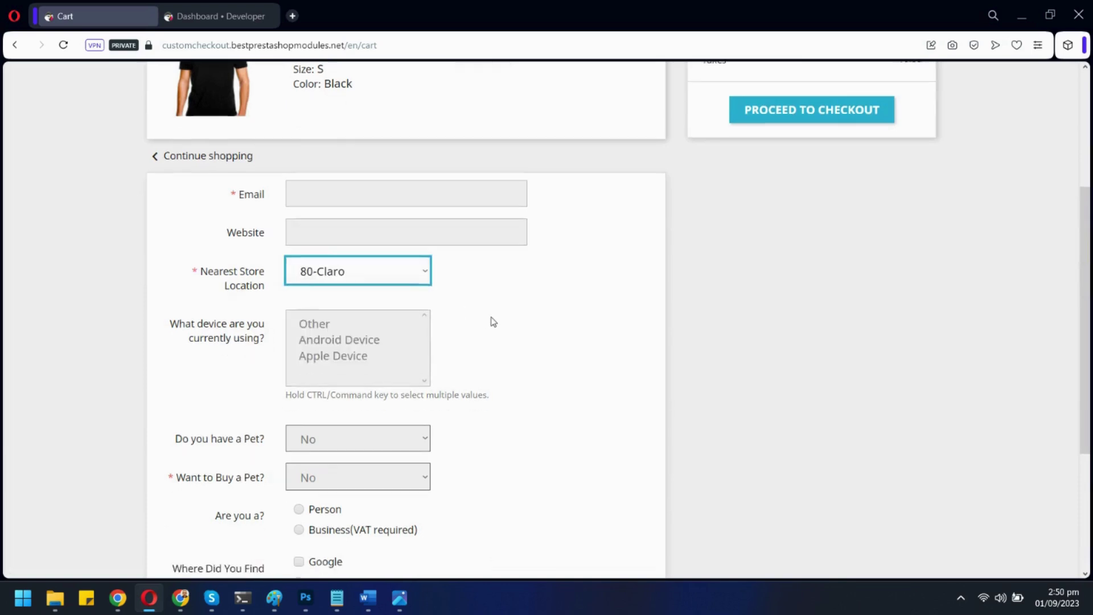
drag(339, 261, 340, 296)
scroll(473, 297, down, 3)
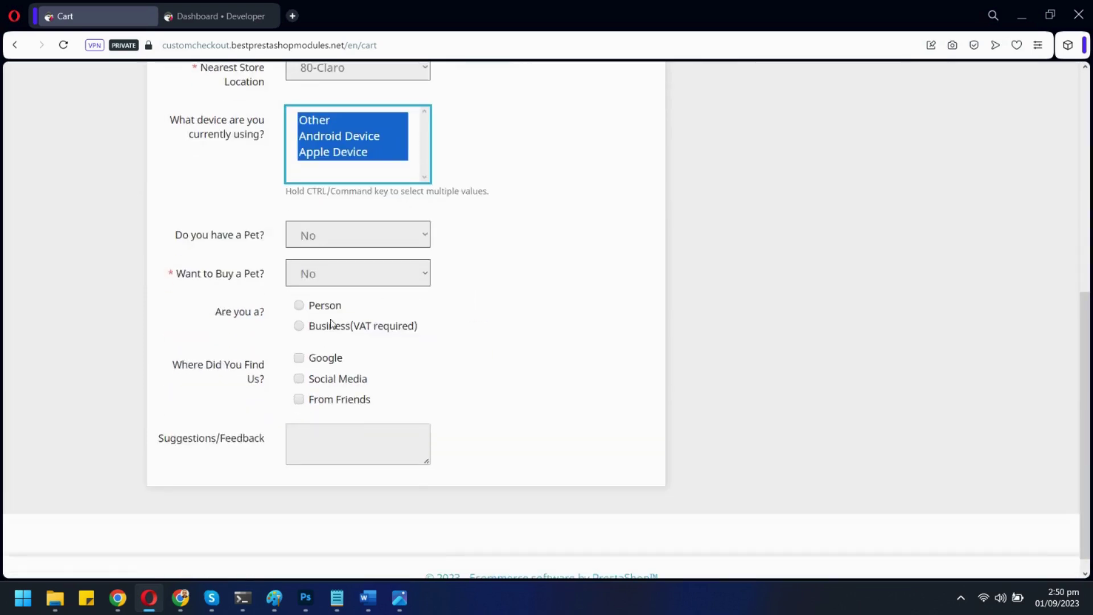
- Set 'Do you have a Pet?' to Yes, revealing a pet-name field, then back to No
click(317, 431)
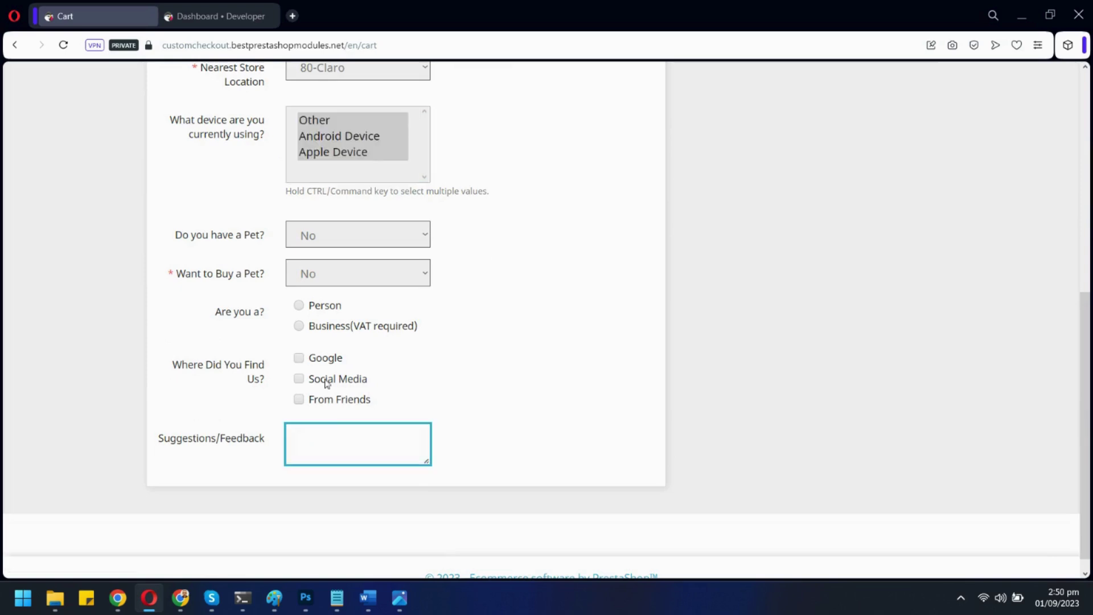
scroll(449, 374, up, 4)
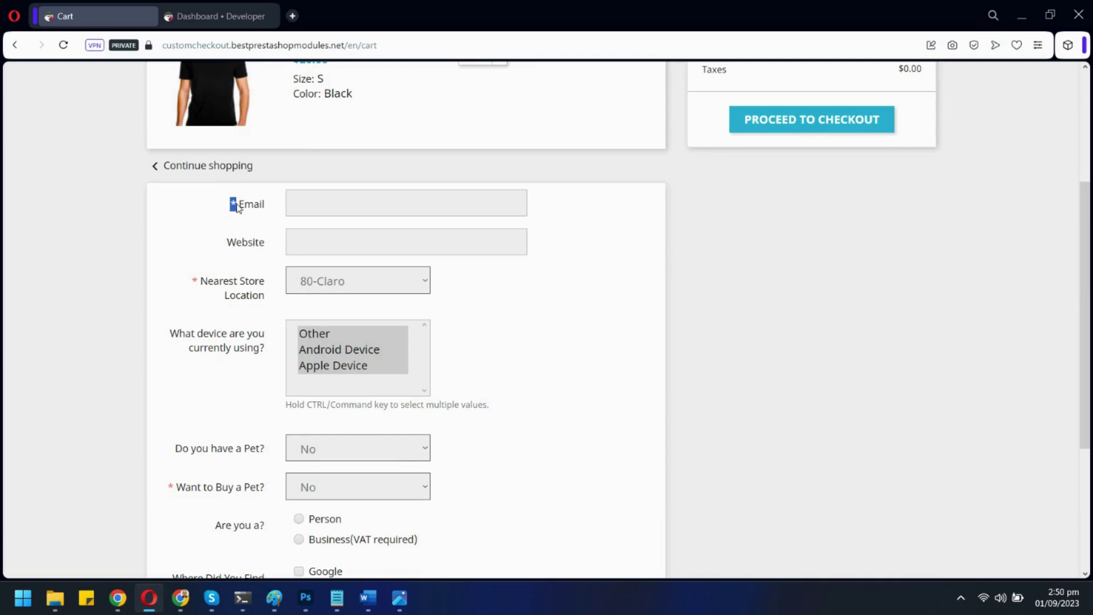
click(208, 231)
scroll(168, 210, down, 4)
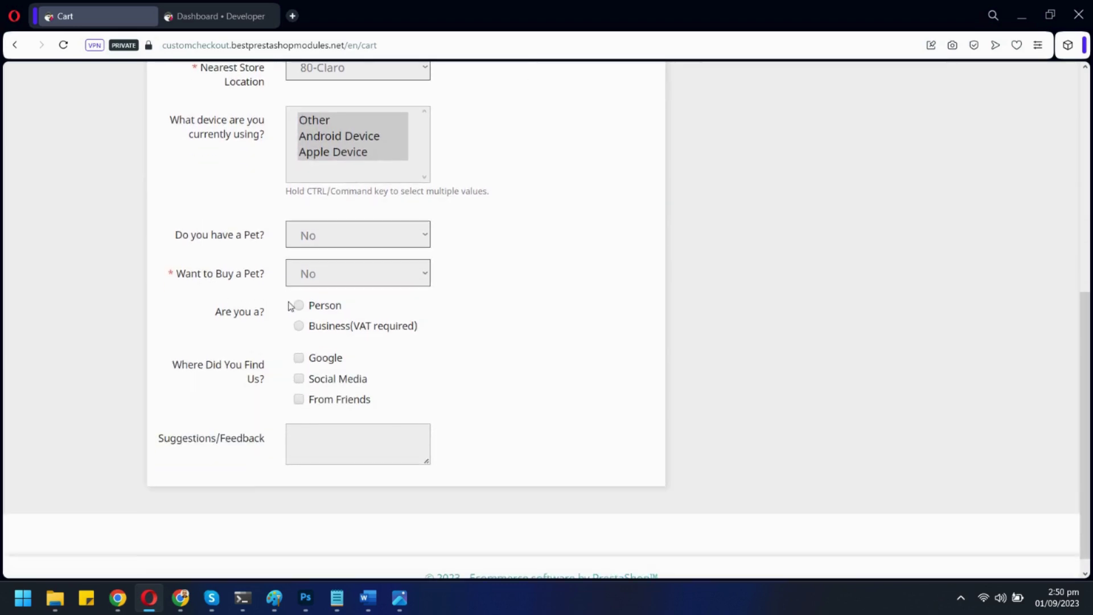
click(312, 245)
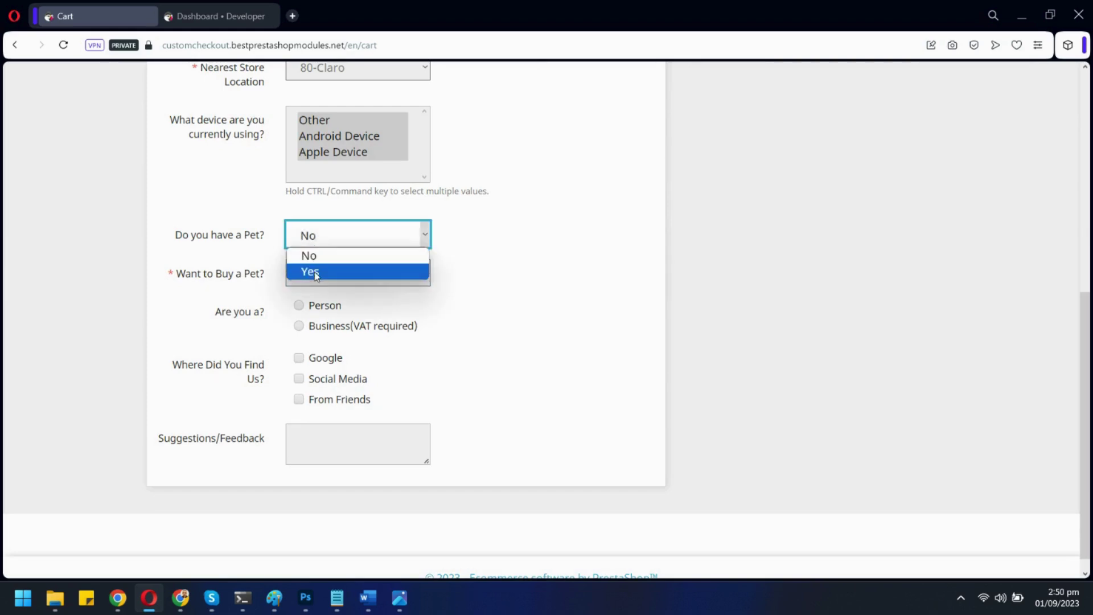
click(317, 273)
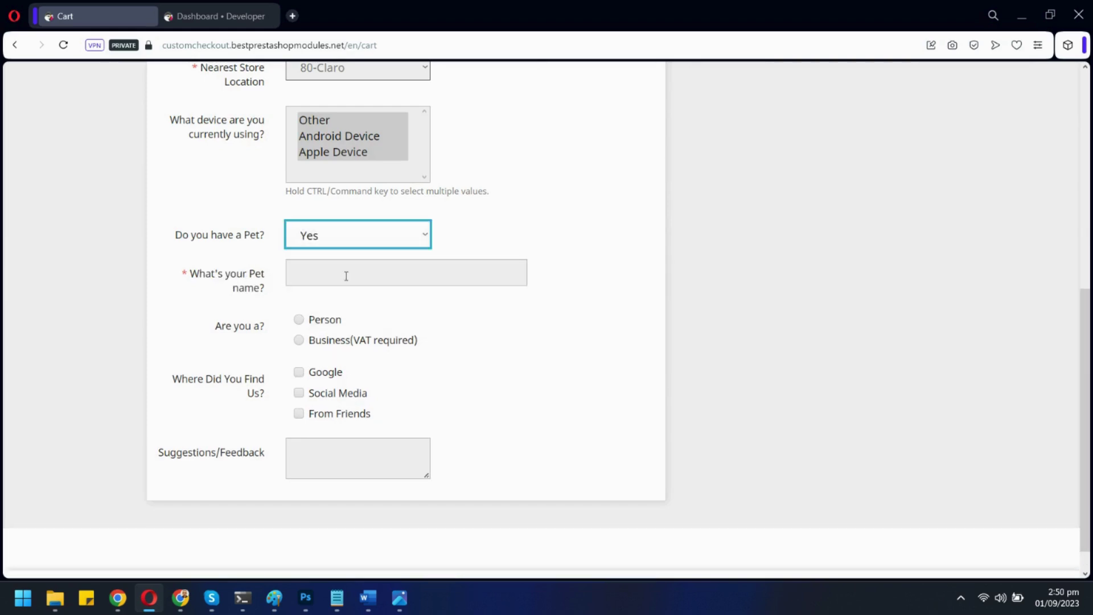
click(342, 244)
click(340, 254)
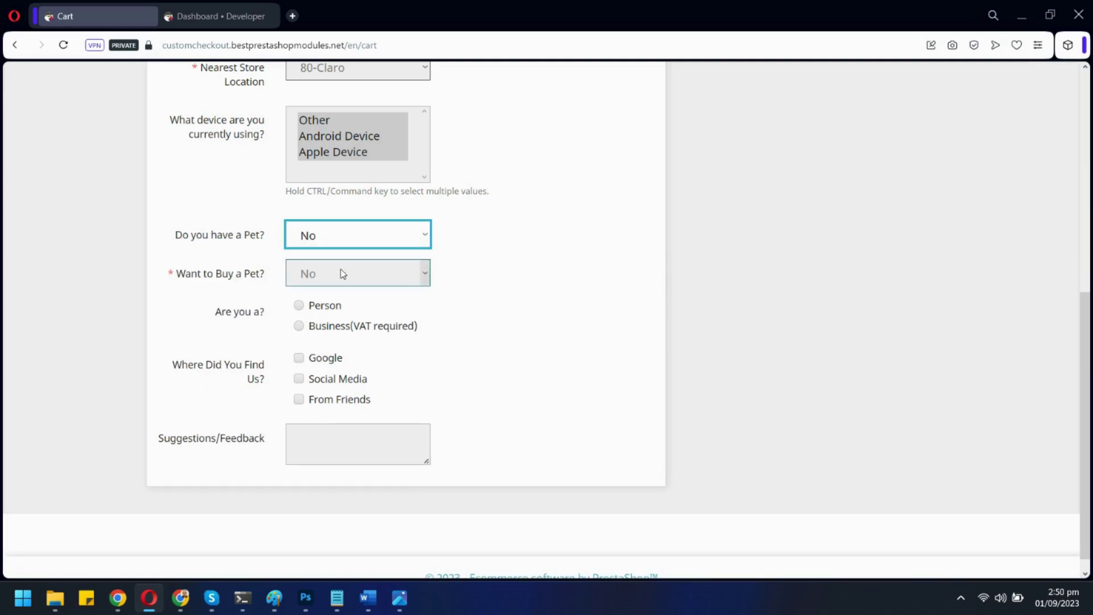
click(439, 263)
scroll(476, 277, up, 3)
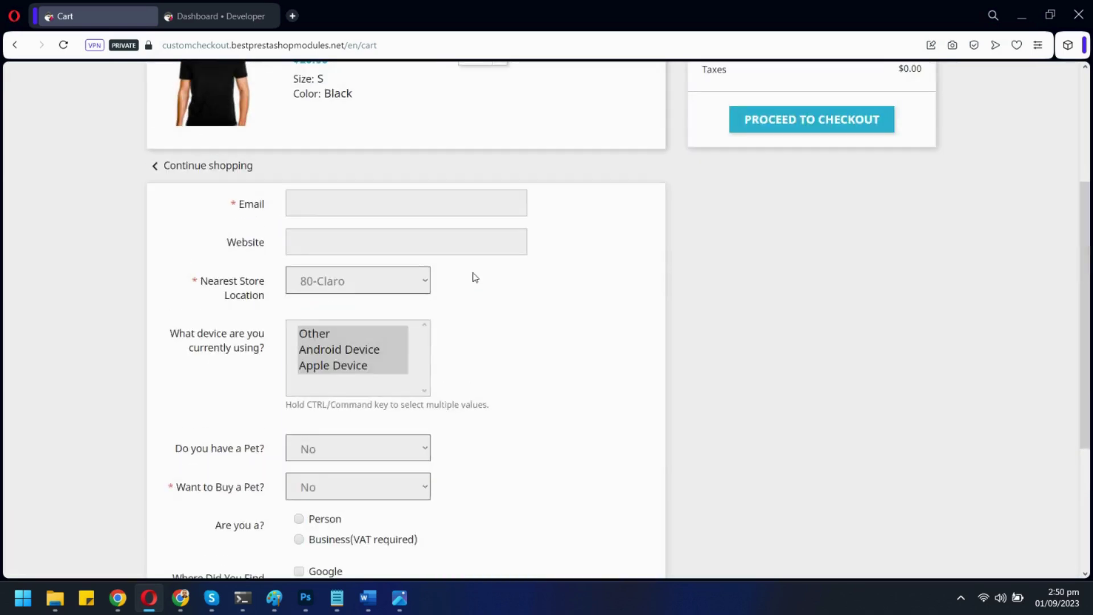
- Enter the customer's e-mail in the Email field, then move on to the suggestions feedback box
click(306, 202)
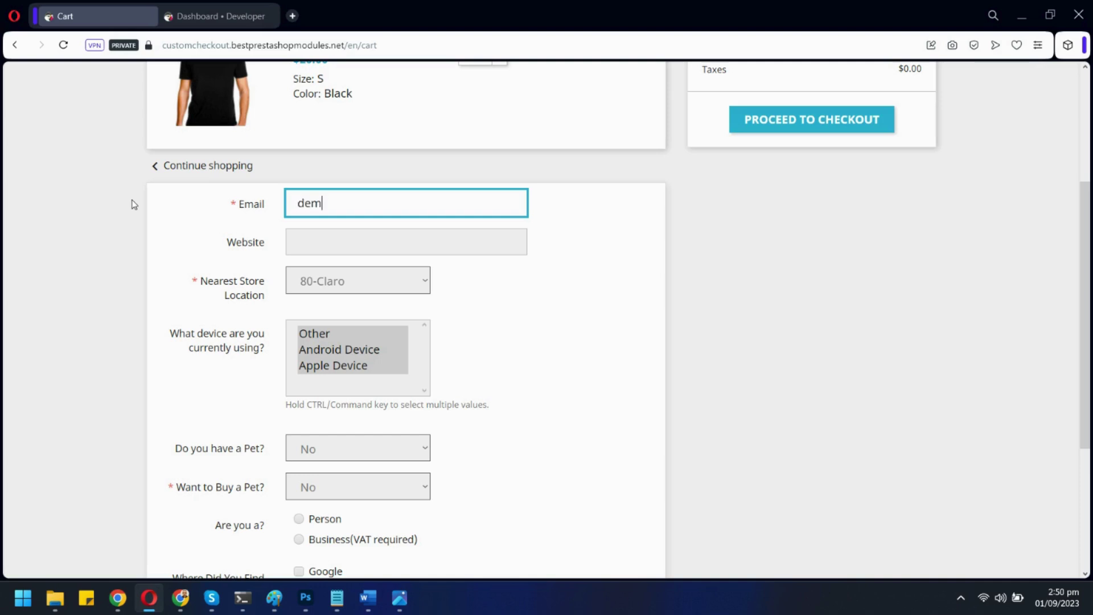
text(demo@demo.co)
key(Tab)
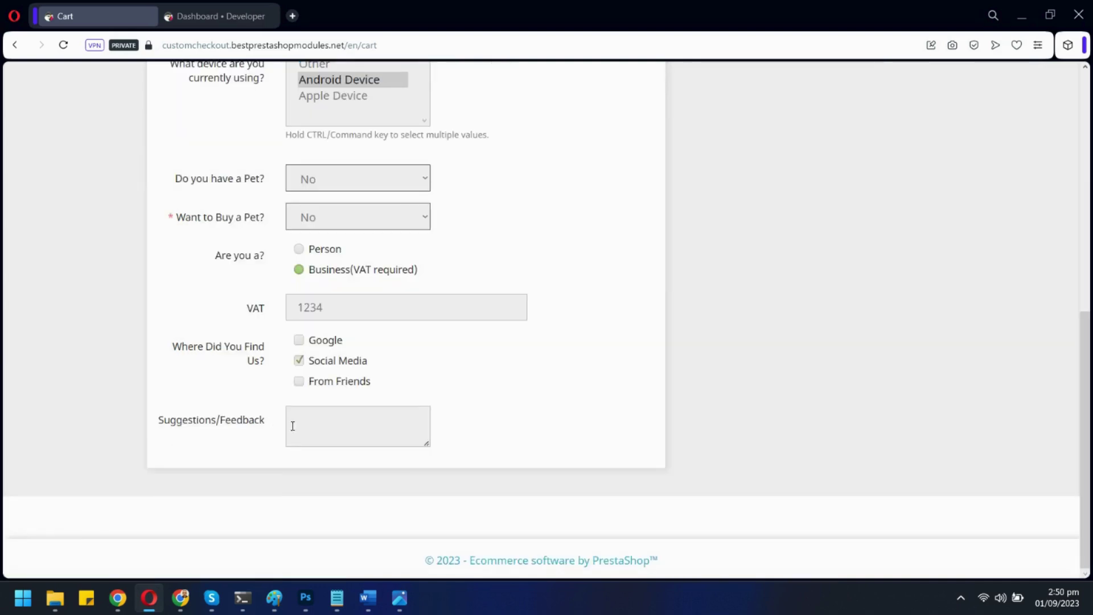
click(181, 424)
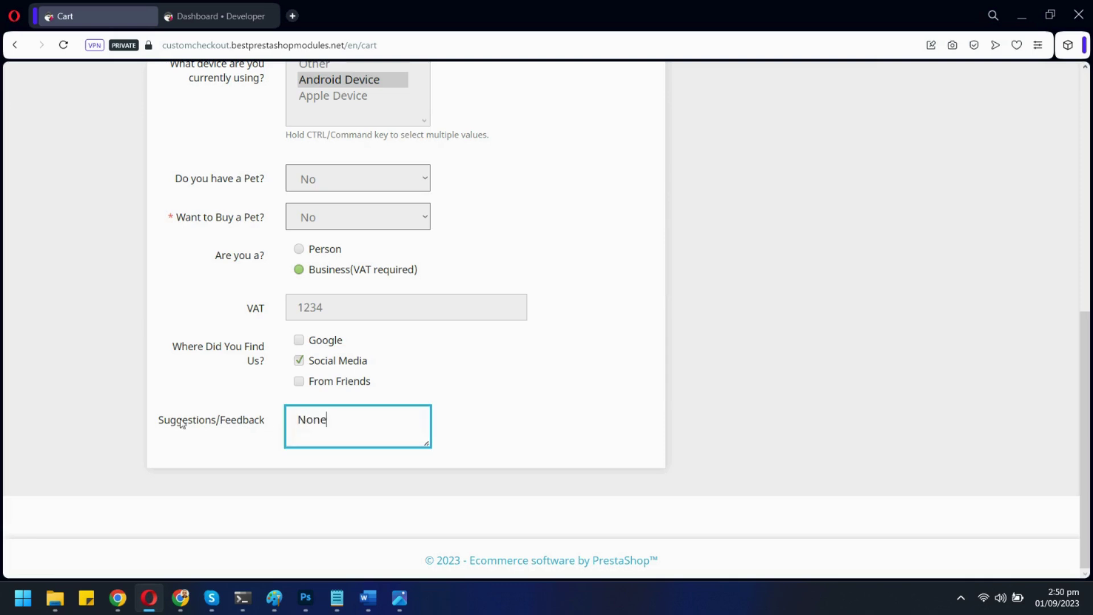
scroll(654, 419, up, 10)
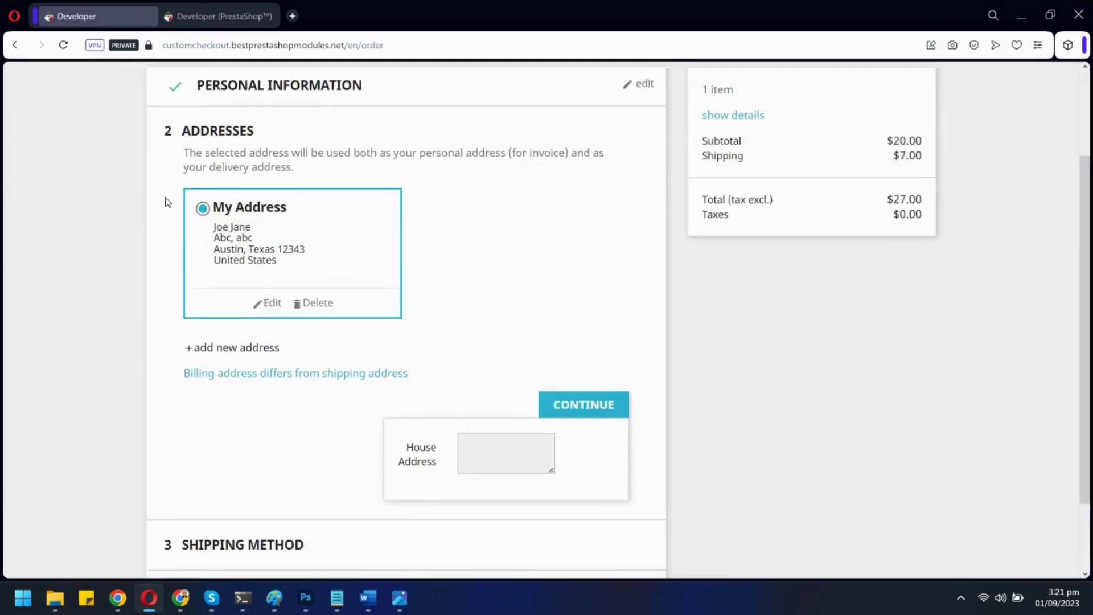
- Confirm the address and pick 28 September 2023 as the expected delivery date
scroll(313, 357, down, 1)
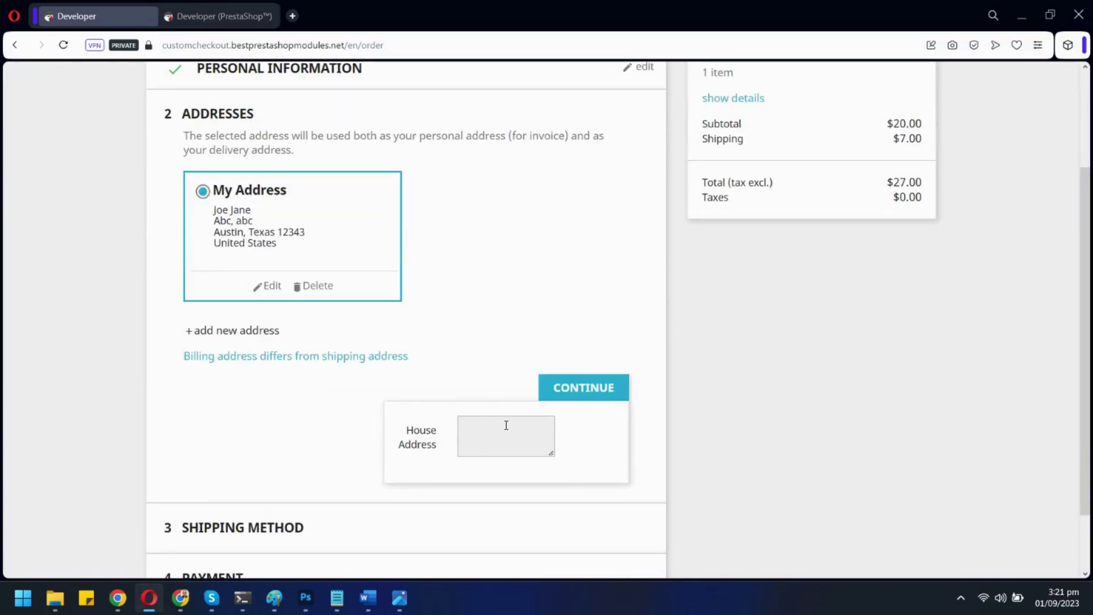
click(559, 387)
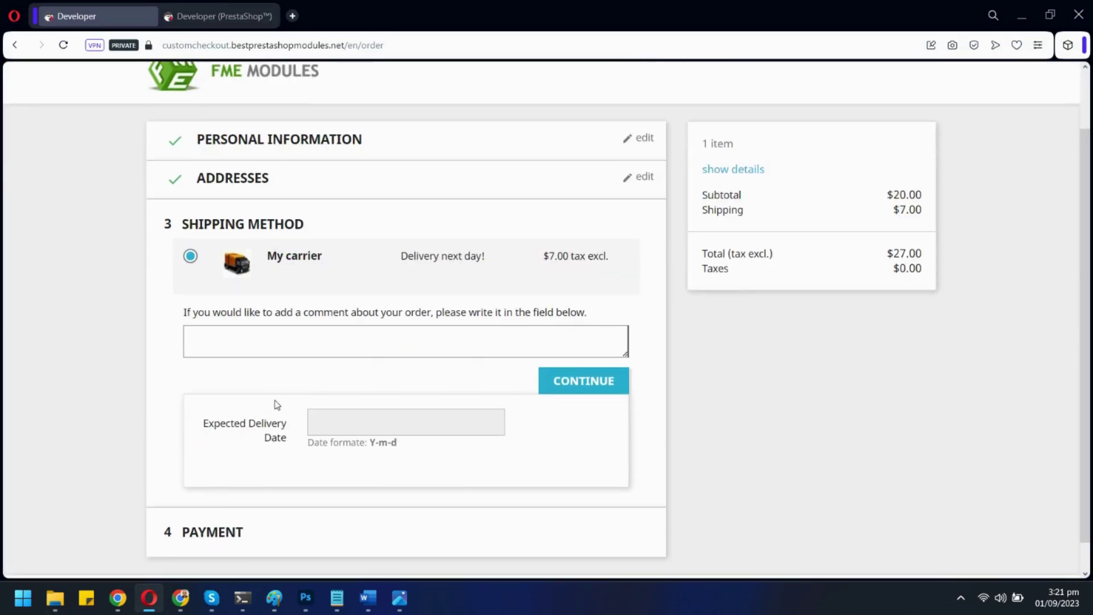
click(349, 427)
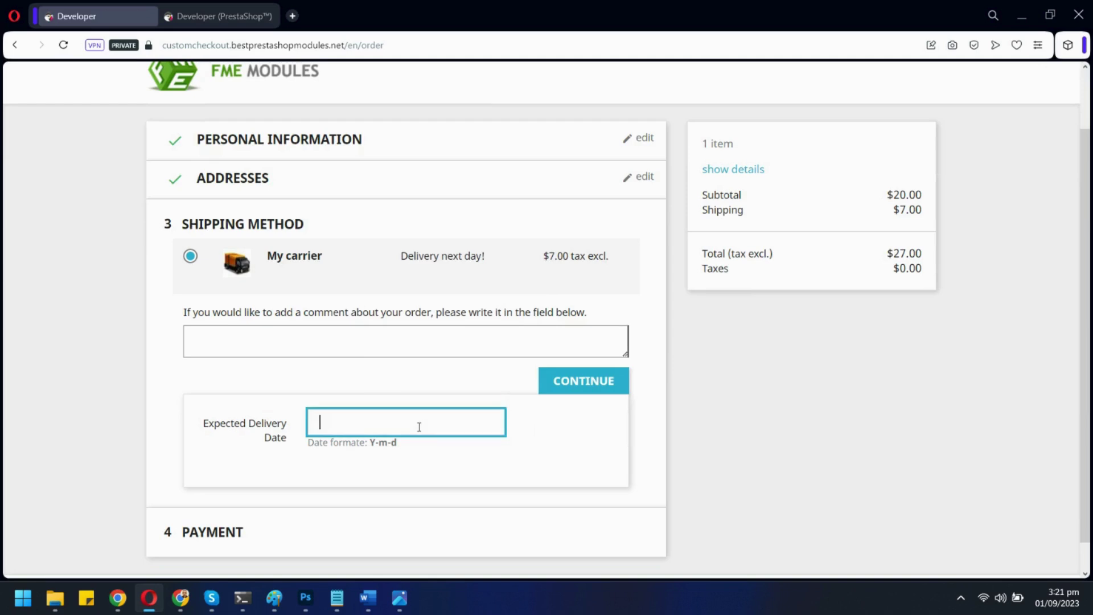
click(447, 387)
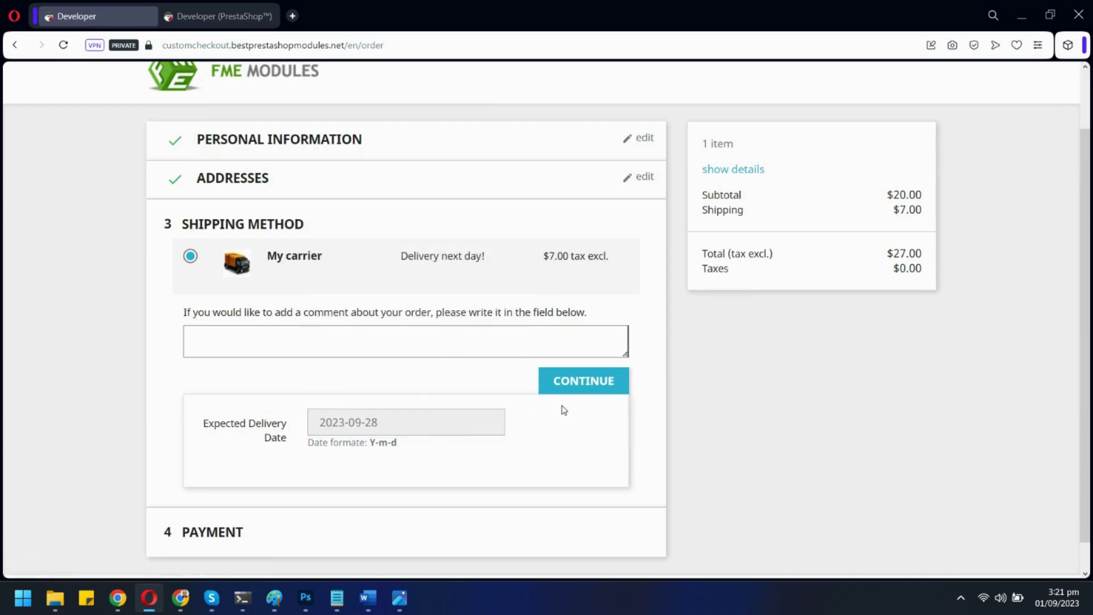
- Tick versions 1.6.x.x and 1.5.x.x, pay by bank wire, accept the terms and place the order
click(576, 390)
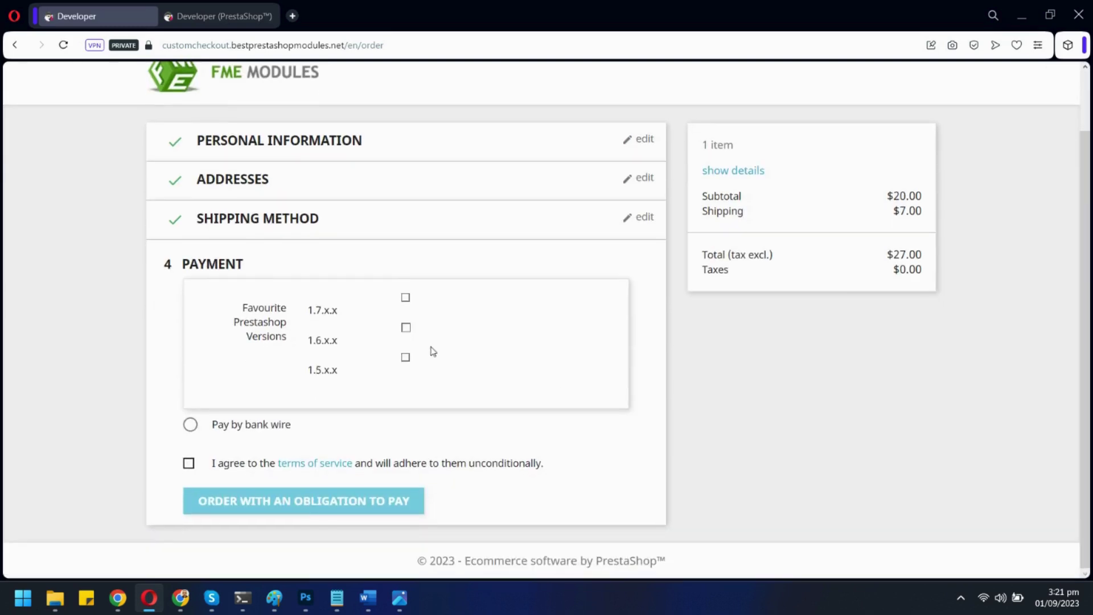
click(413, 327)
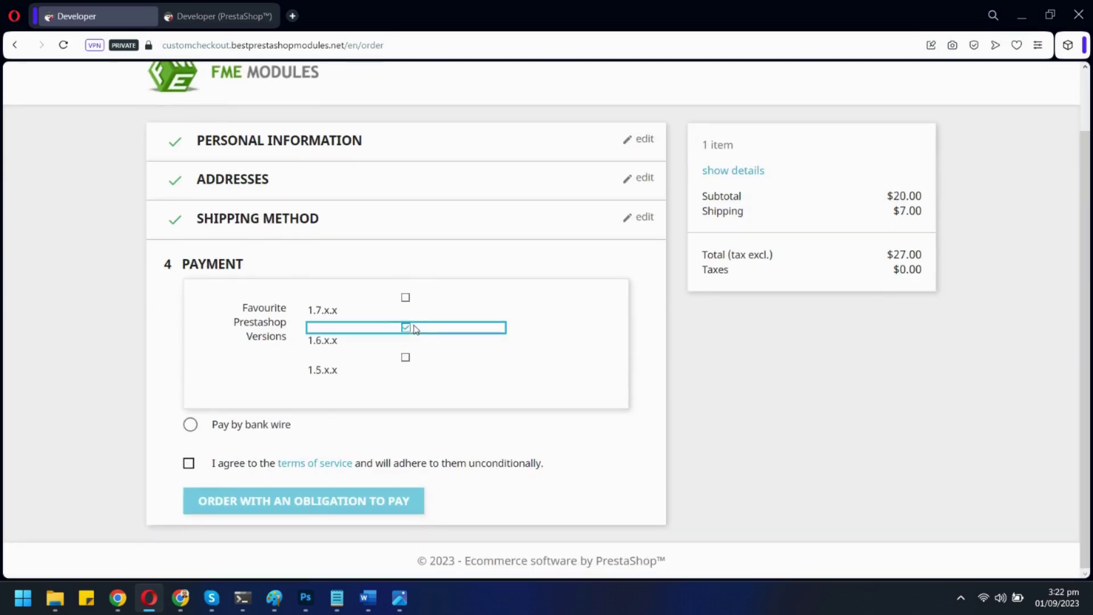
click(411, 359)
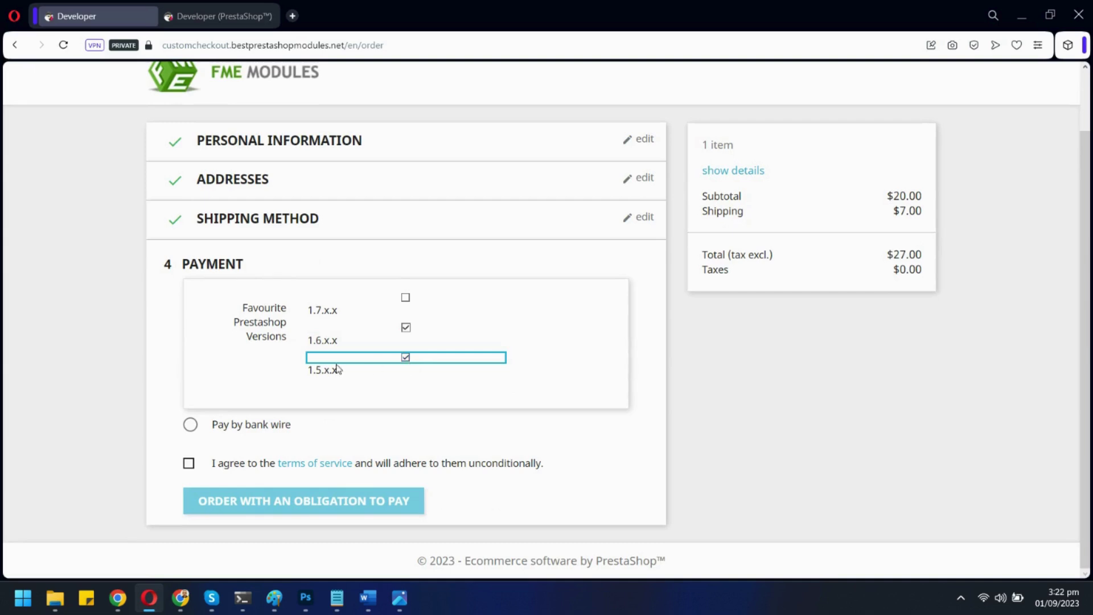
click(191, 425)
scroll(186, 464, down, 1)
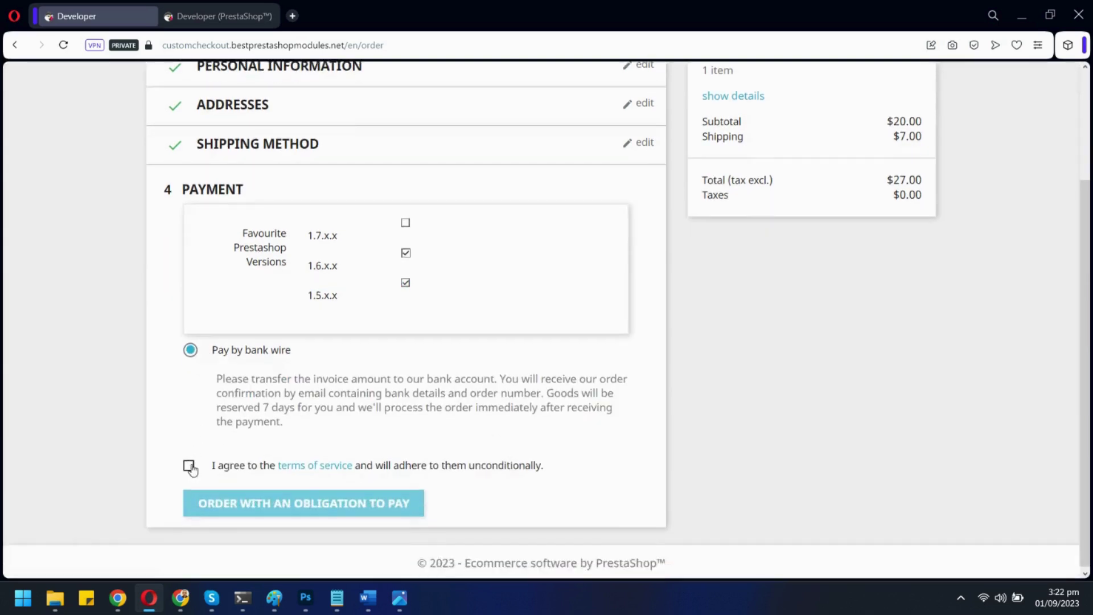
scroll(202, 499, up, 1)
click(190, 537)
scroll(160, 490, down, 1)
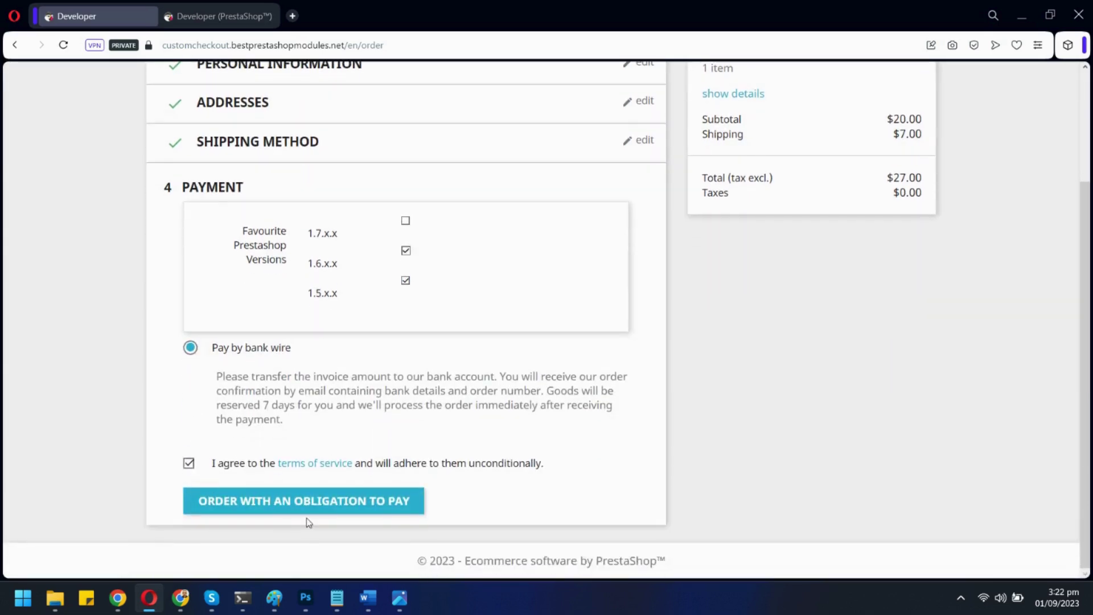
click(306, 509)
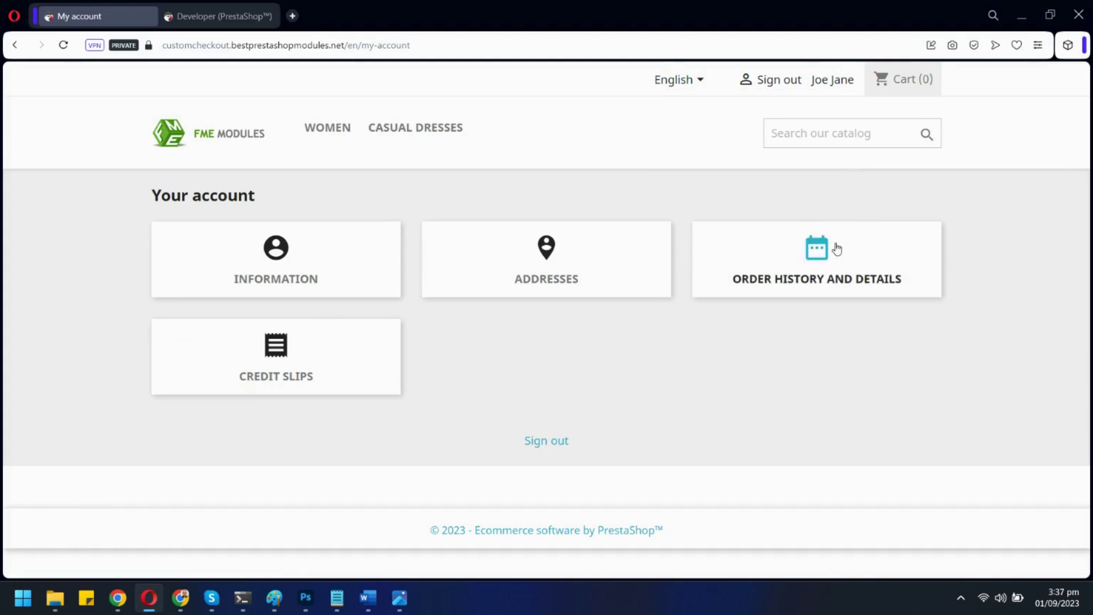
- Open the newest order's details from the customer's Order history
click(835, 246)
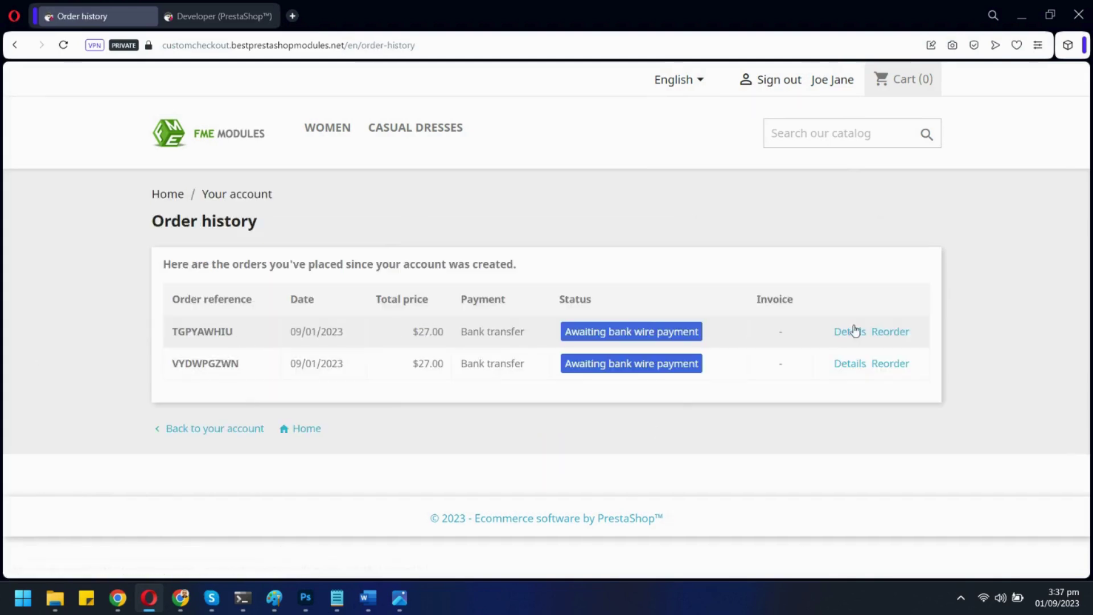
click(854, 331)
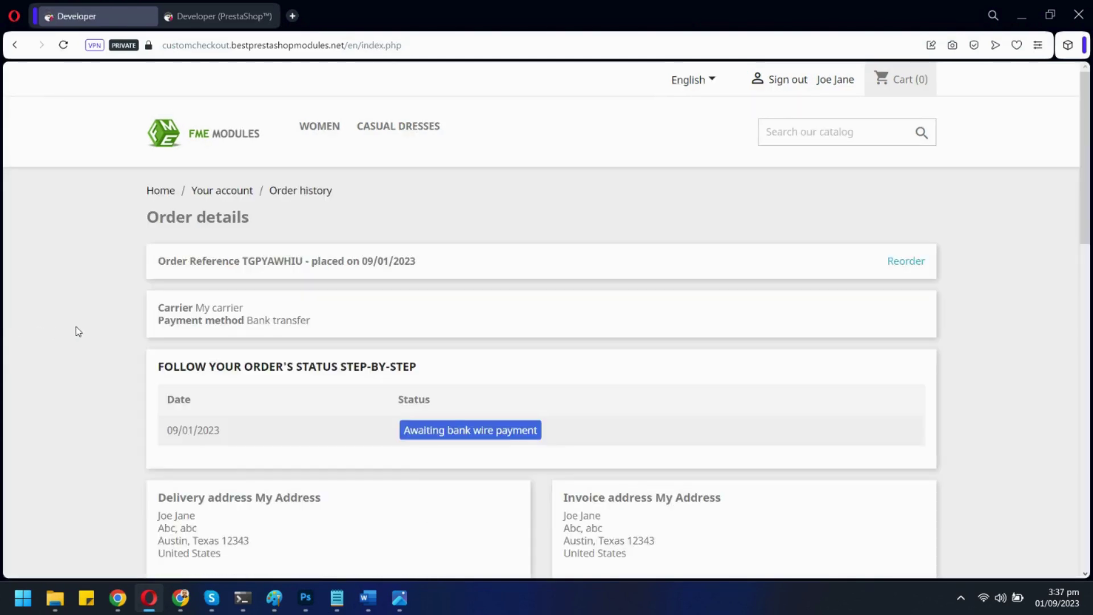
scroll(77, 326, down, 7)
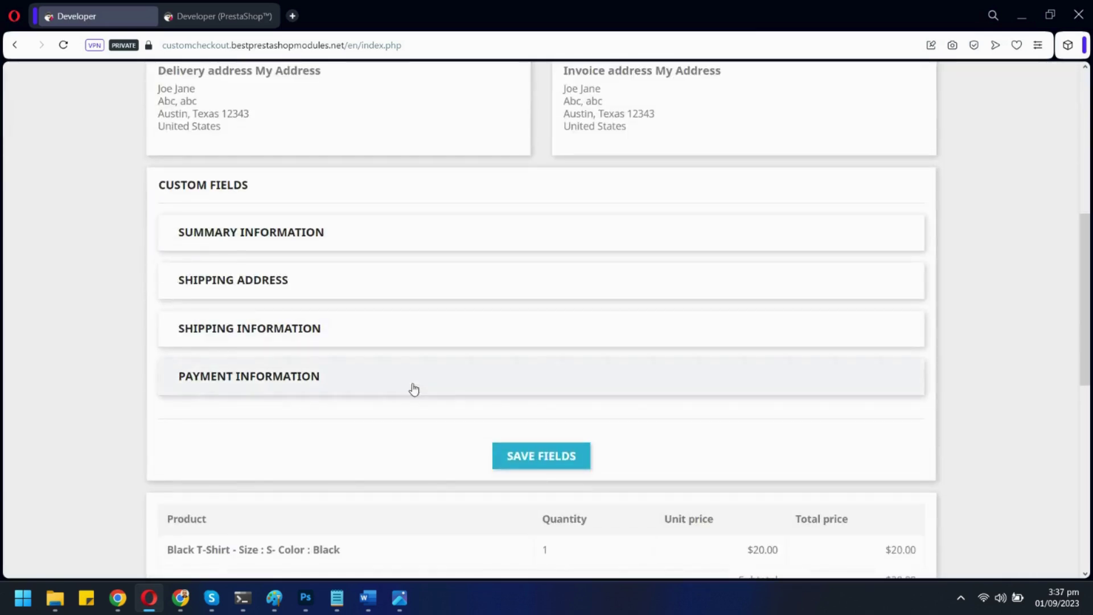
- Expand the Summary, Shipping and Payment Information custom fields to review the saved answers
click(550, 234)
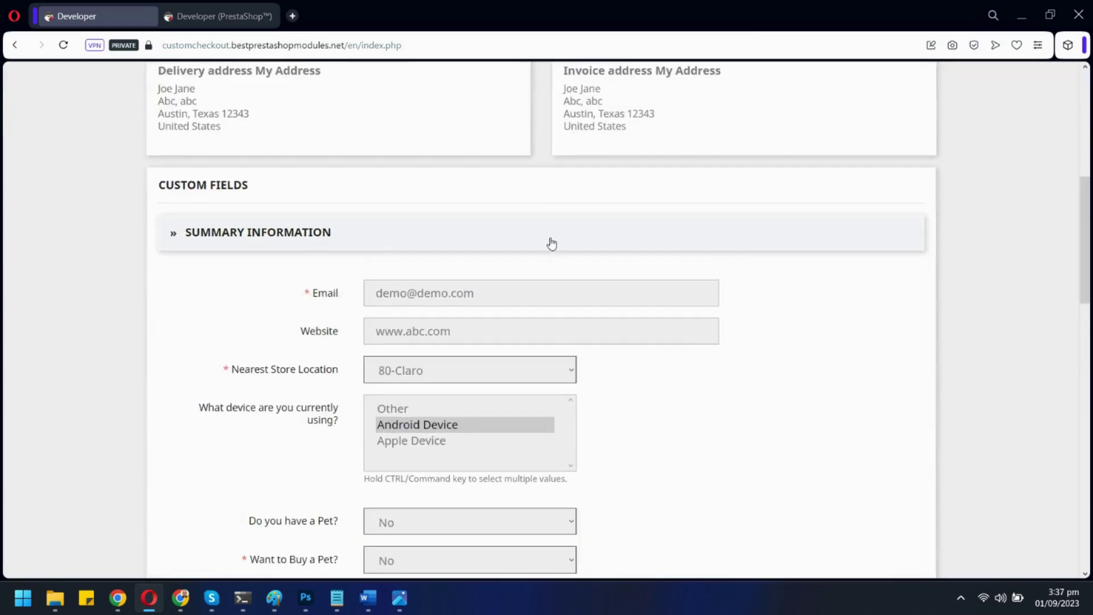
scroll(550, 251, down, 4)
scroll(537, 375, up, 3)
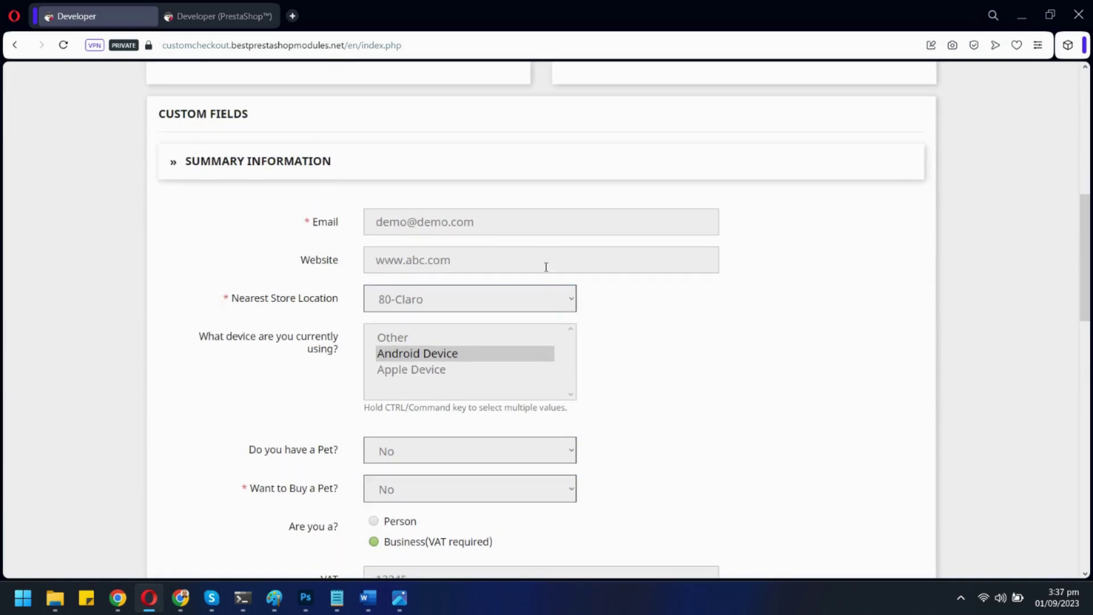
click(466, 263)
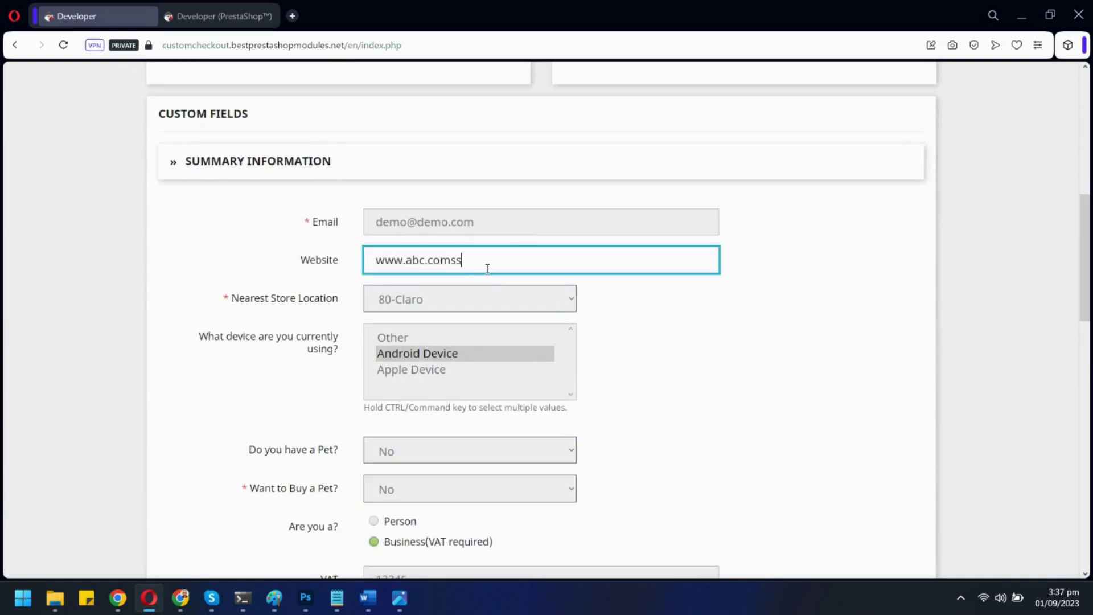
click(371, 173)
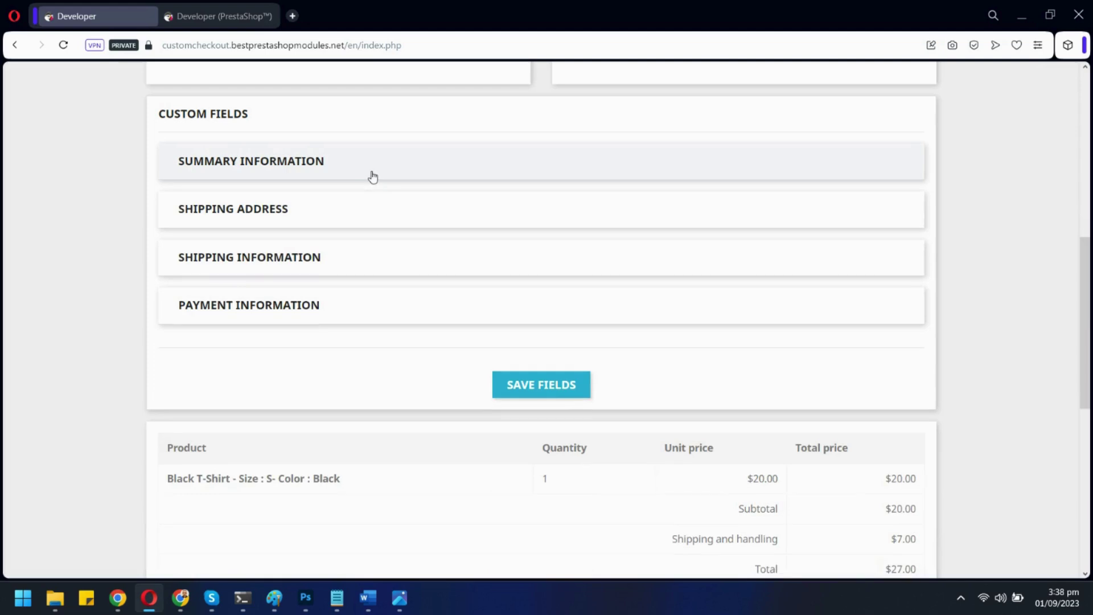
click(371, 251)
click(369, 250)
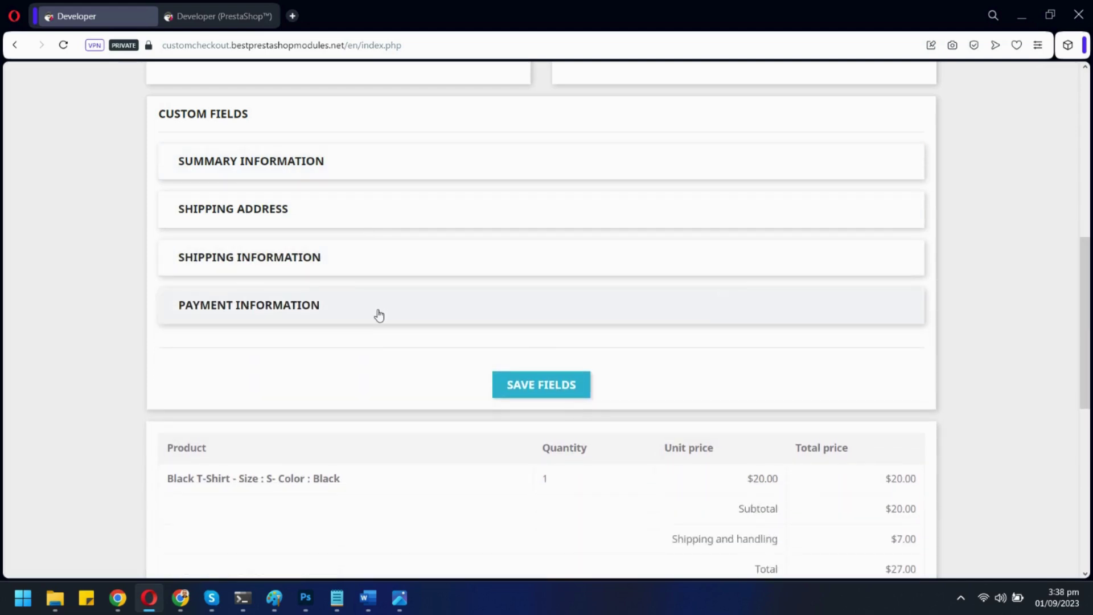
click(378, 310)
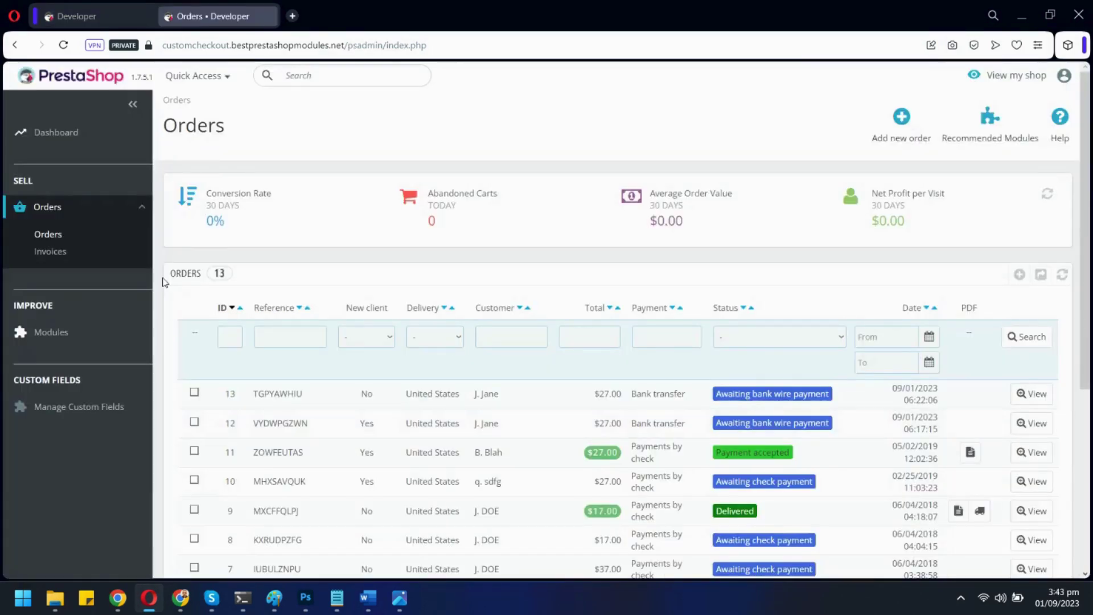
- Open order 13 in the admin Orders list and scroll to its Custom Fields block
click(49, 251)
scroll(268, 300, down, 3)
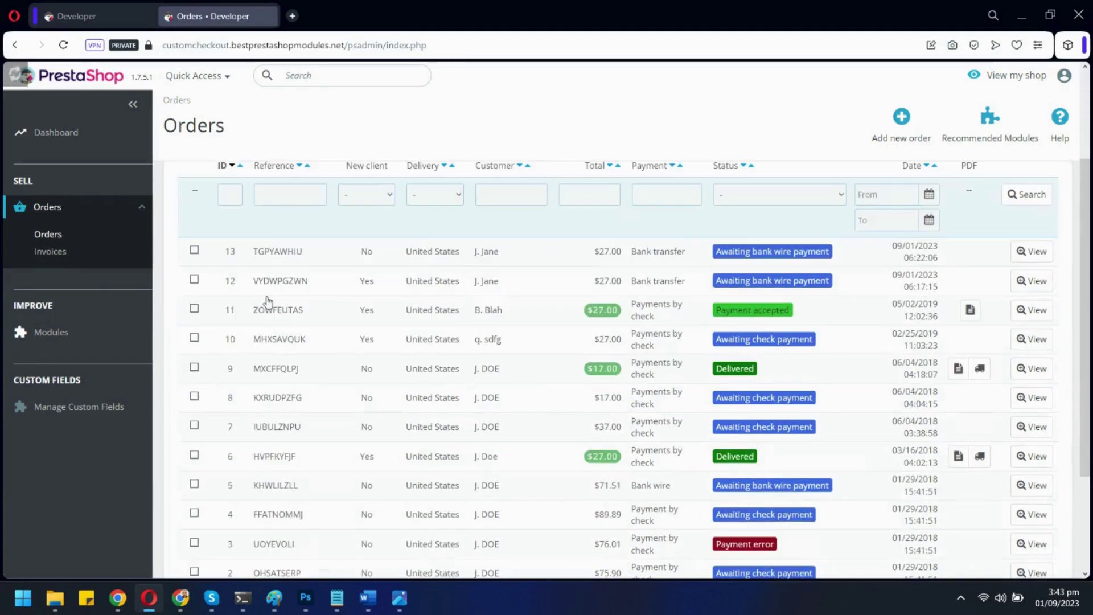
click(1031, 251)
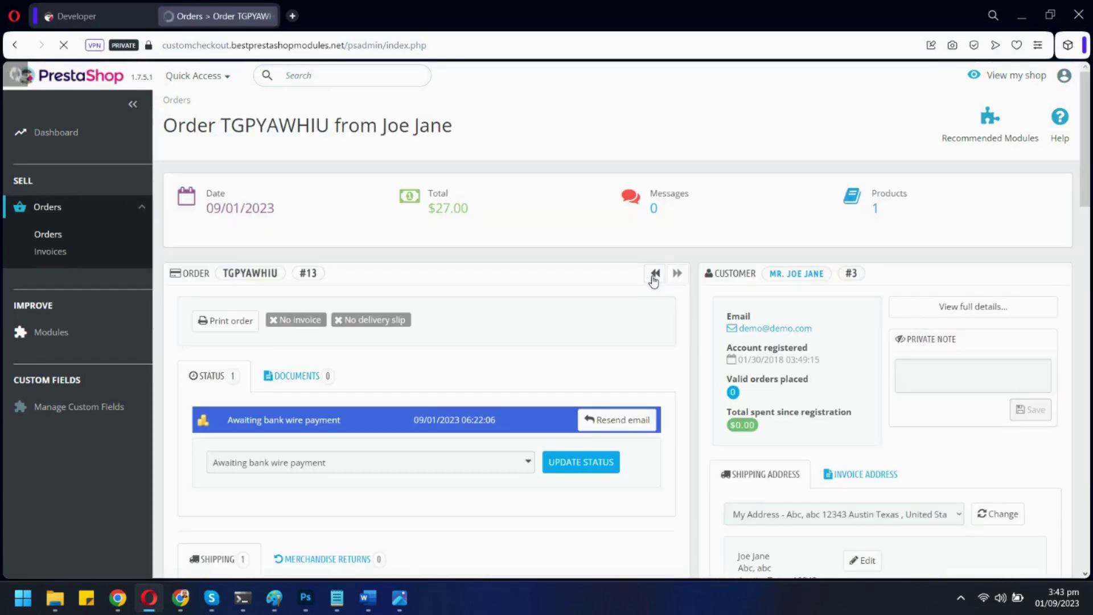
scroll(653, 281, down, 15)
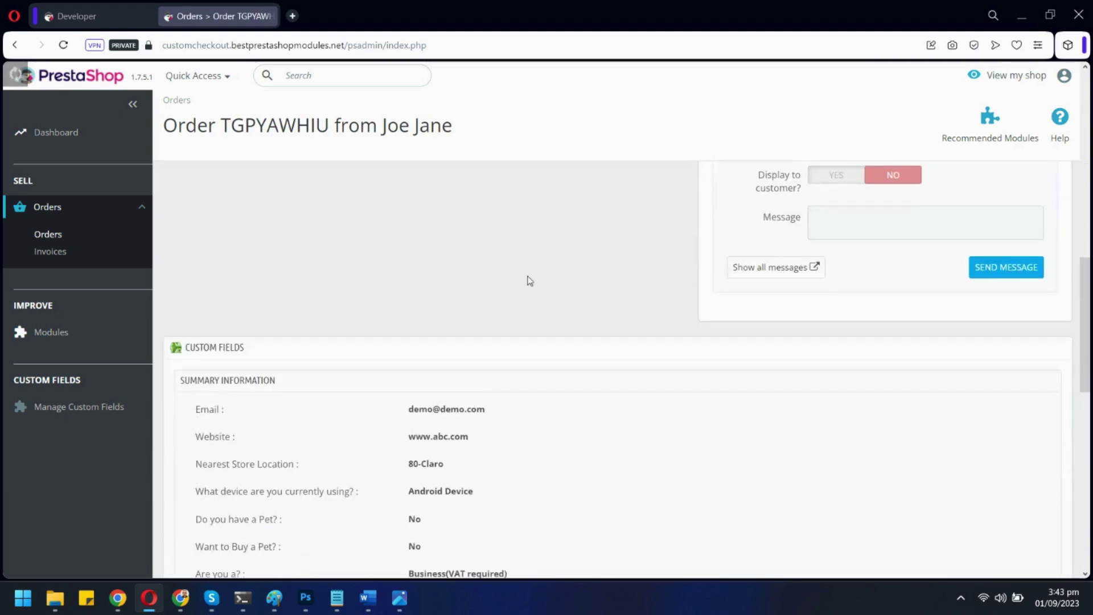
drag(213, 344, 234, 347)
click(310, 332)
scroll(310, 319, down, 3)
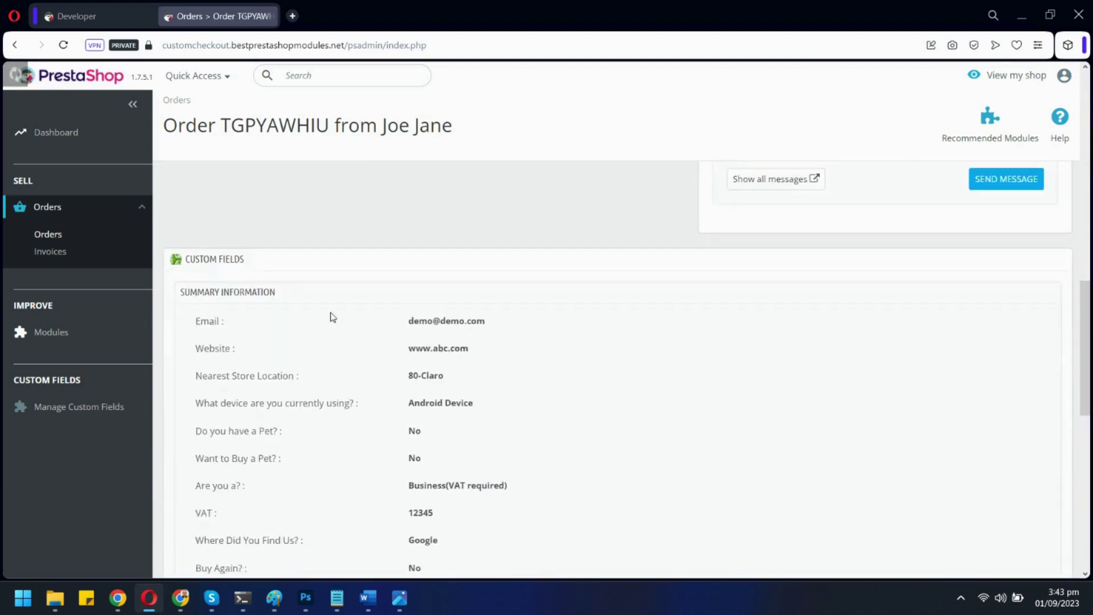
scroll(239, 353, down, 4)
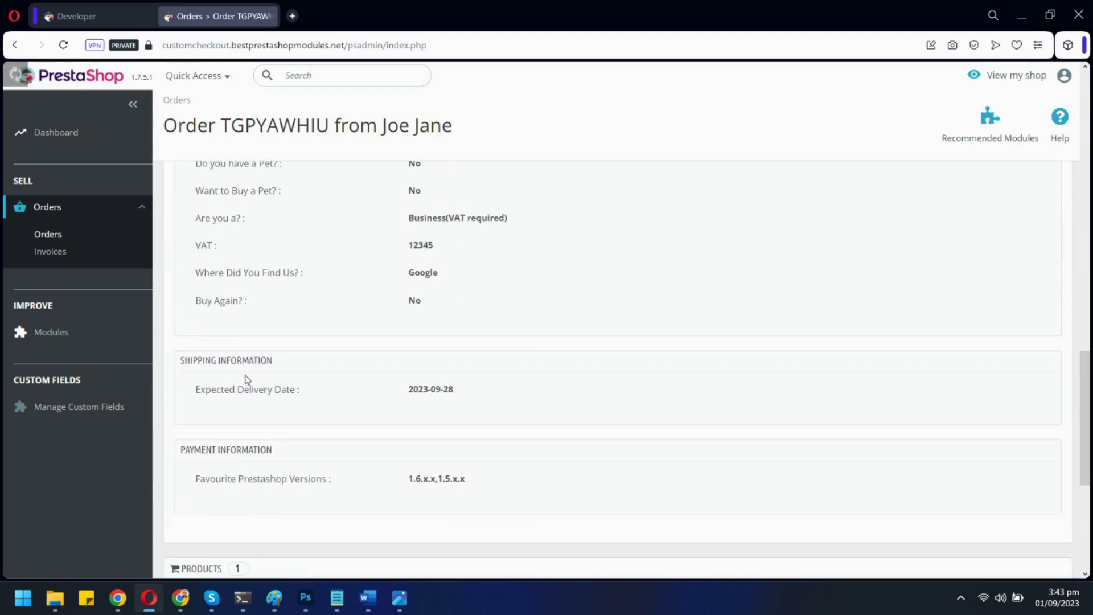
scroll(294, 369, down, 3)
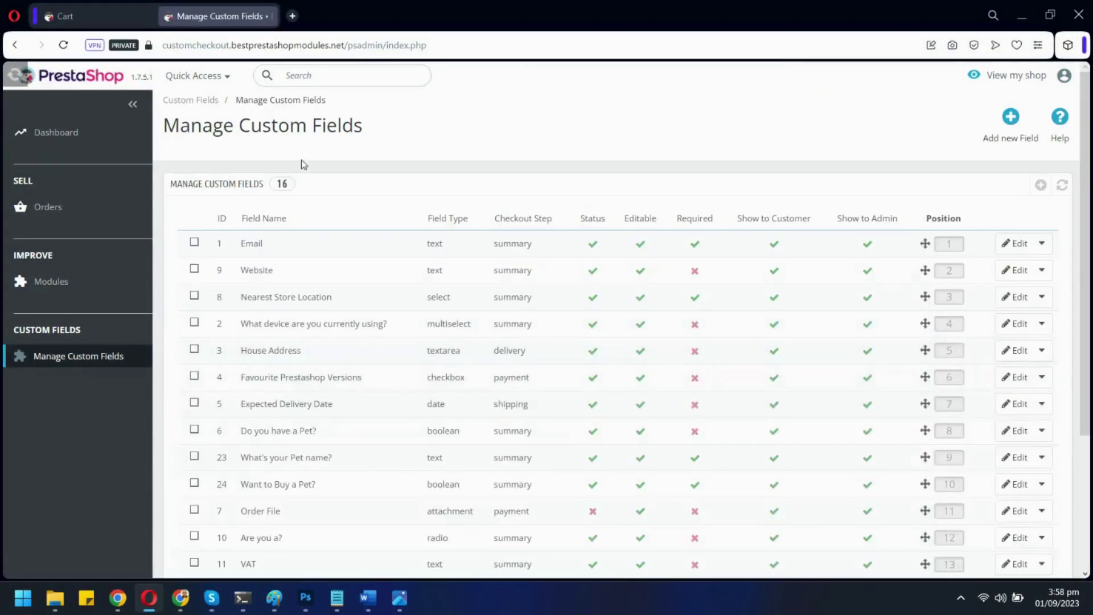
- Disable the Email custom field's status and then re-enable it
scroll(581, 232, down, 3)
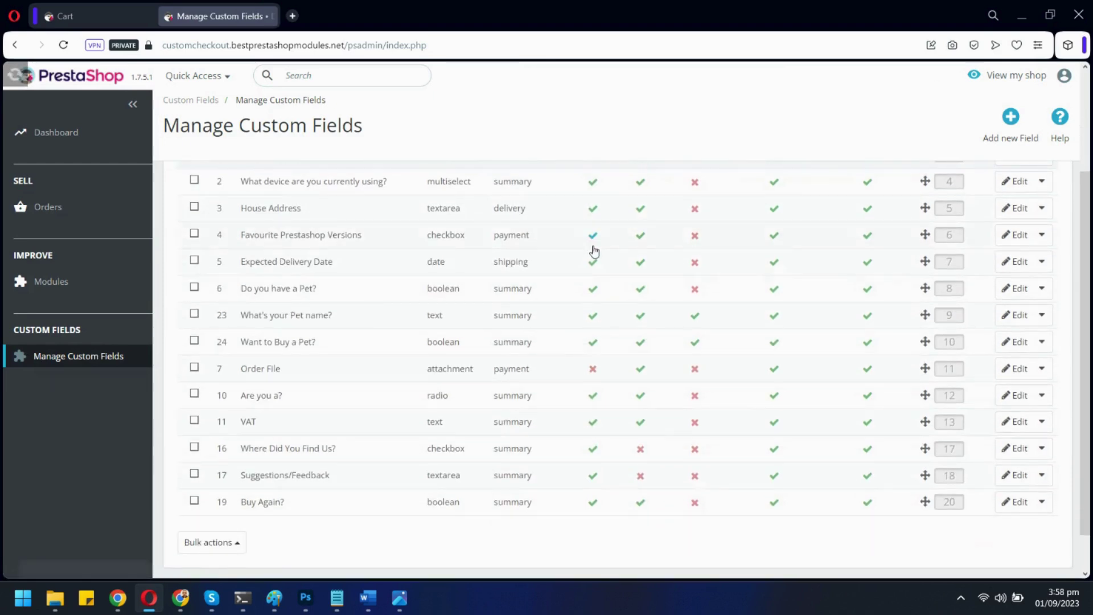
scroll(609, 270, up, 2)
scroll(629, 291, up, 1)
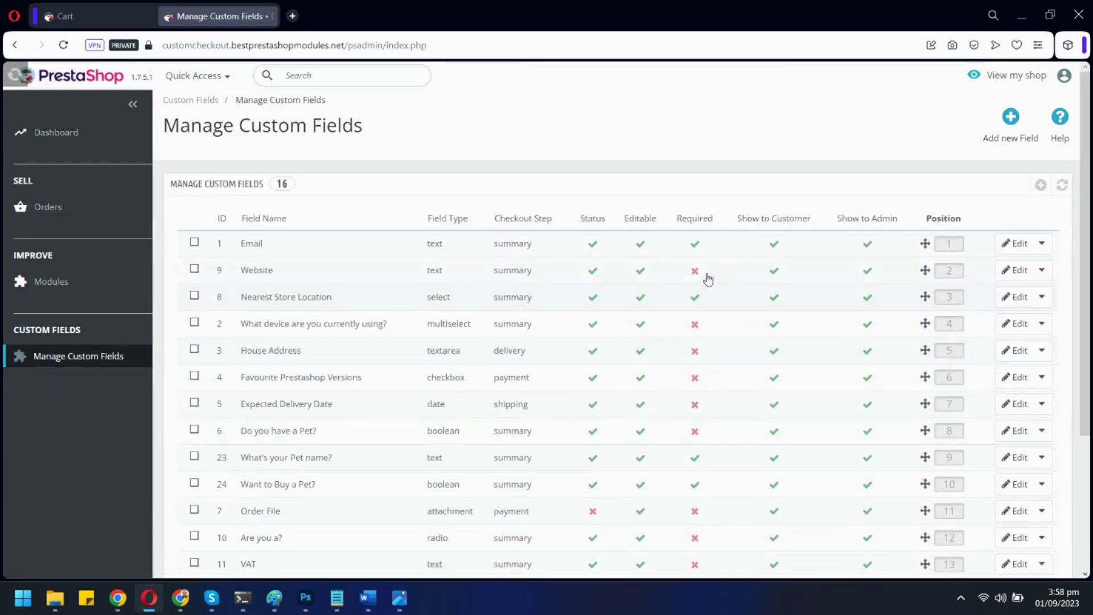
click(594, 248)
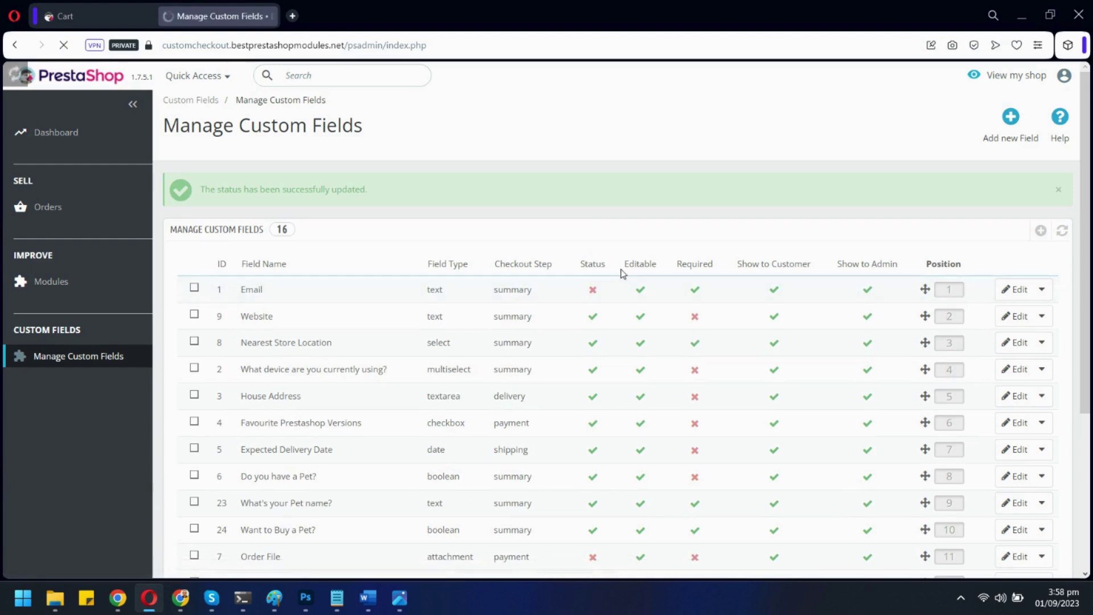
click(591, 288)
- Create a new custom field named 'File Attachment' with default None and no block heading
click(1040, 232)
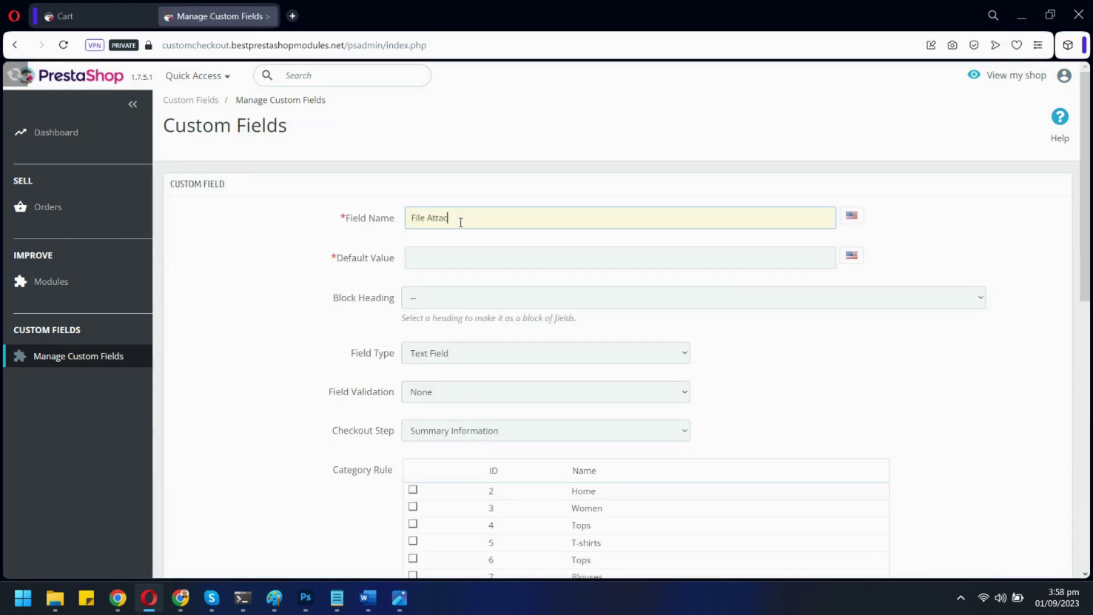
text(File Attachment)
click(440, 253)
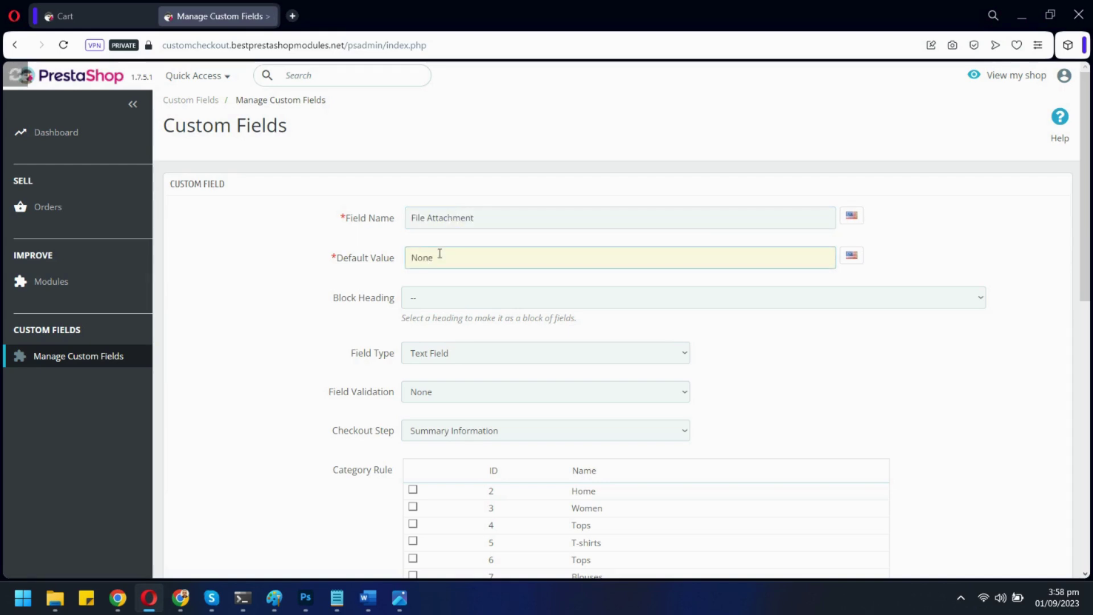
click(430, 292)
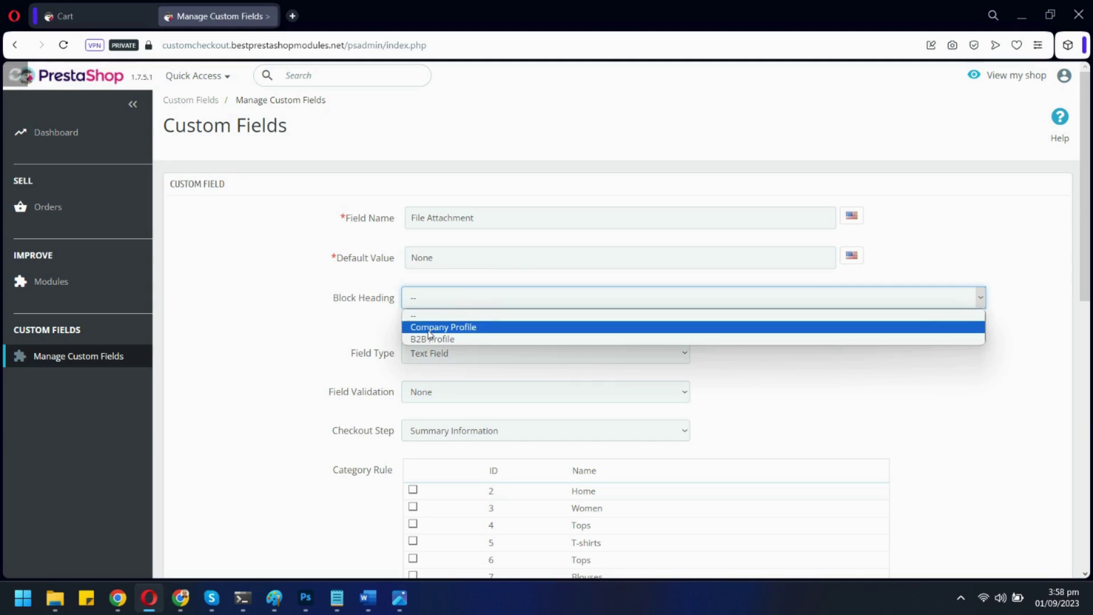
click(430, 333)
click(434, 302)
click(436, 339)
click(439, 307)
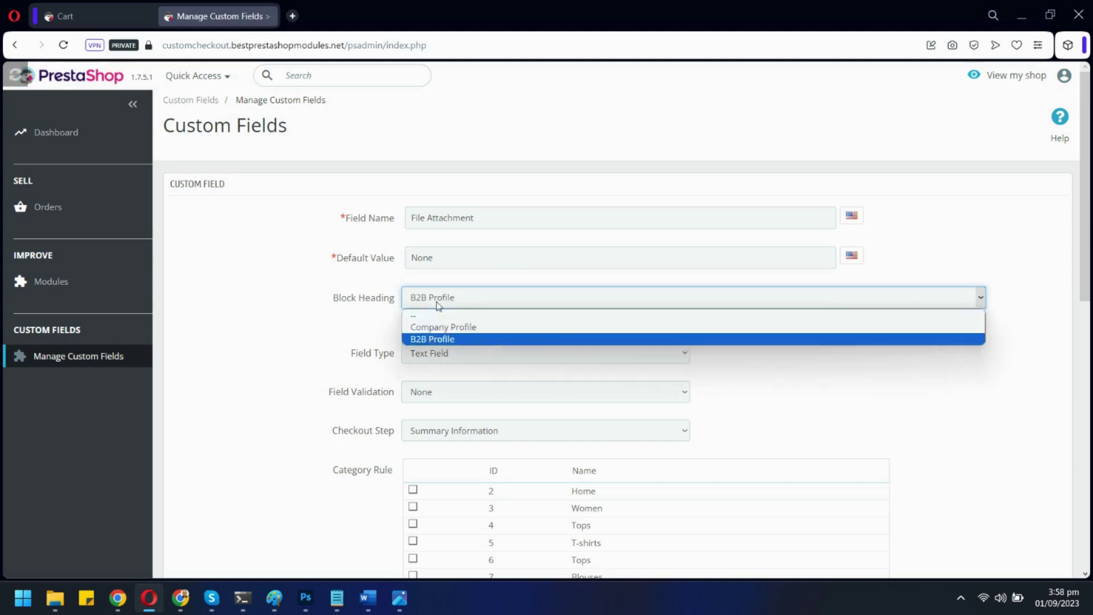
click(439, 316)
scroll(449, 283, down, 1)
- Make it an Attachment field with a 2 MB limit accepting jpg, txt and png
click(449, 282)
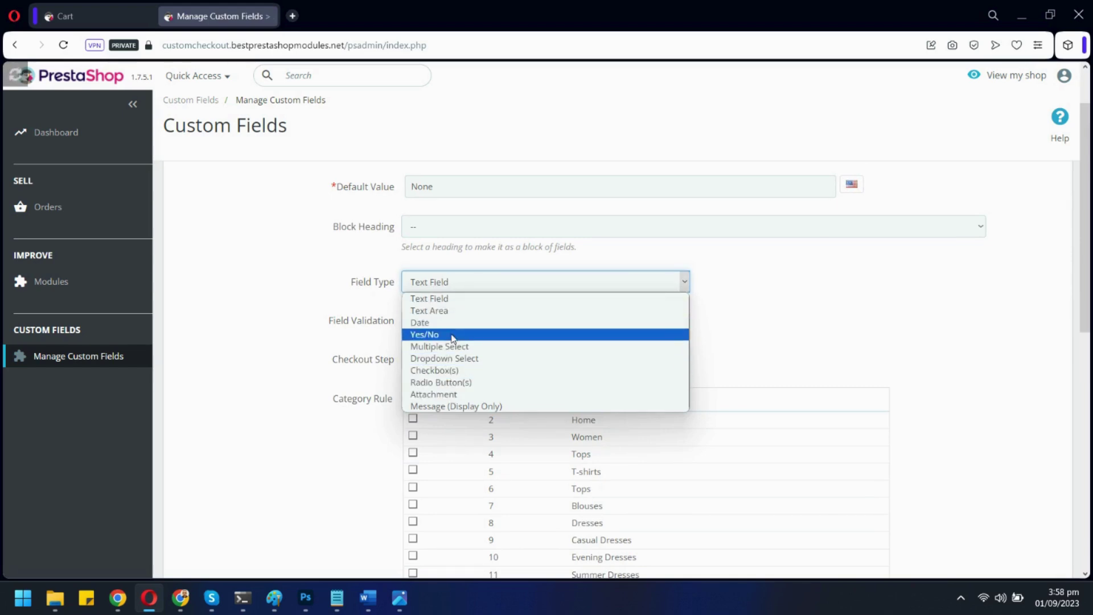
click(453, 395)
scroll(449, 293, down, 1)
scroll(447, 286, up, 1)
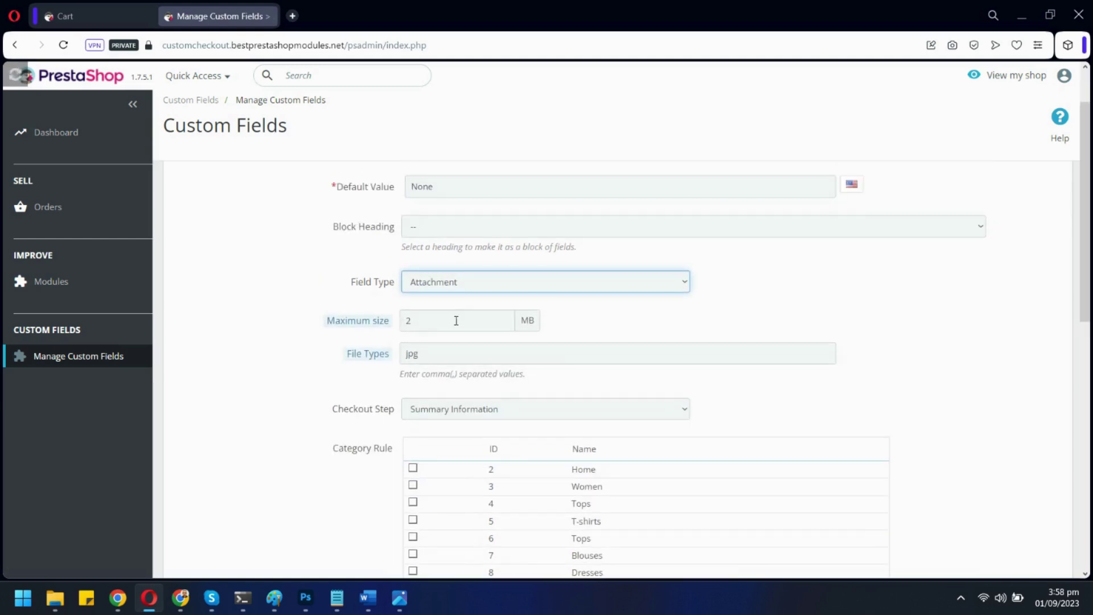
scroll(442, 344, up, 1)
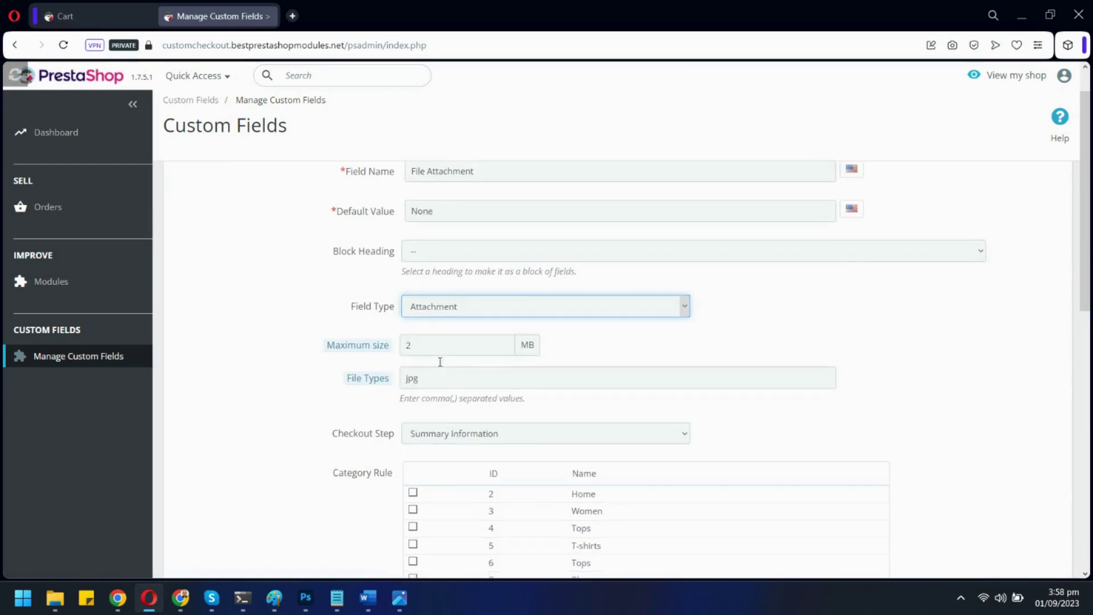
scroll(433, 341, down, 1)
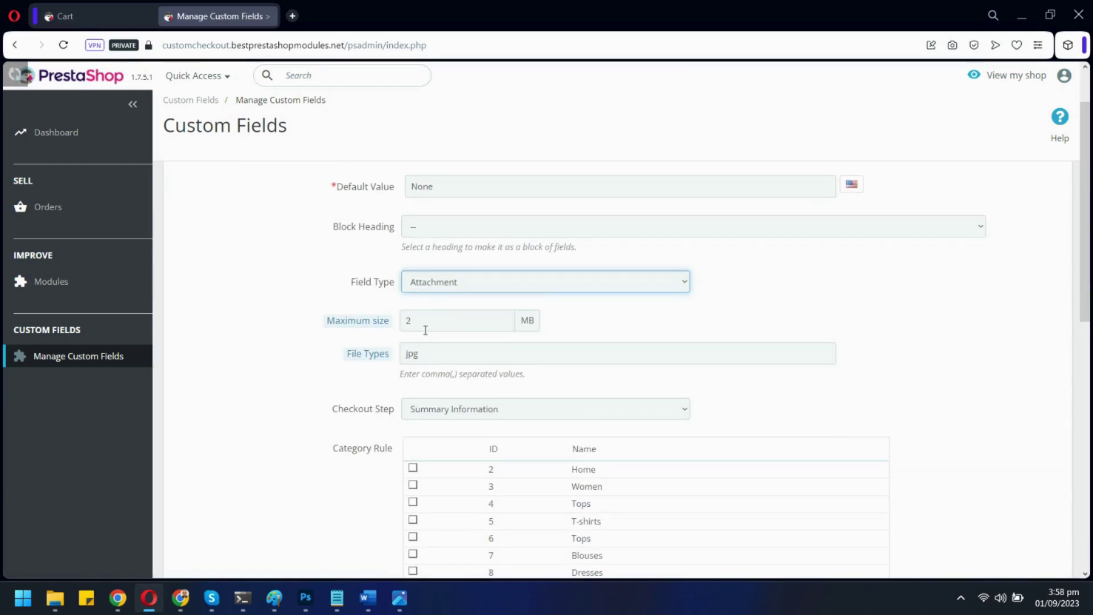
click(434, 358)
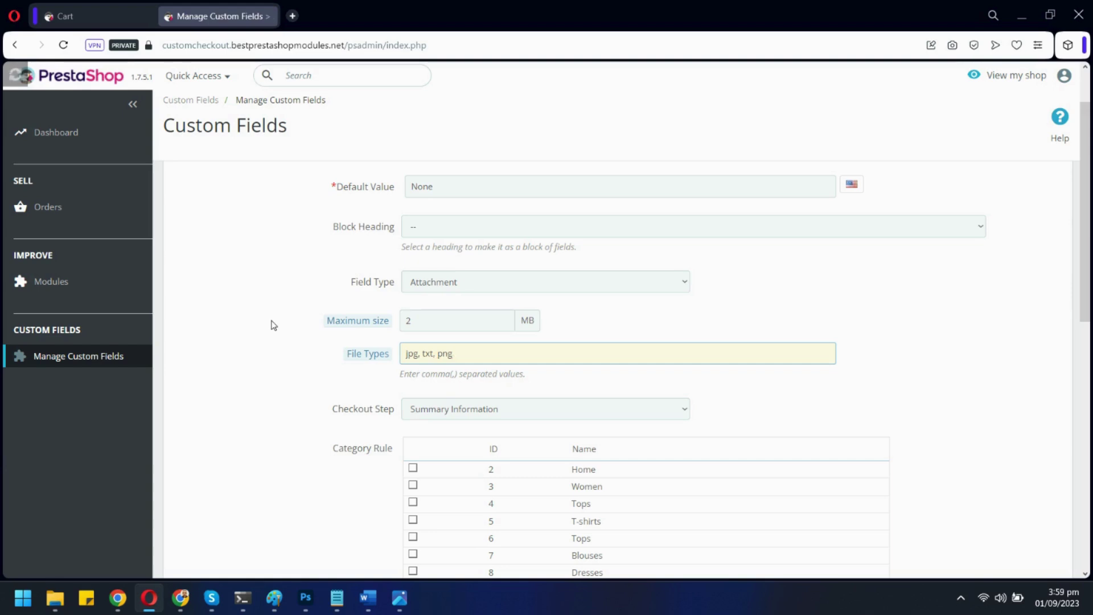
- Keep Summary Information as the checkout step and tick the Home, Women, Tops and T-shirts categories
scroll(271, 325, down, 2)
click(450, 267)
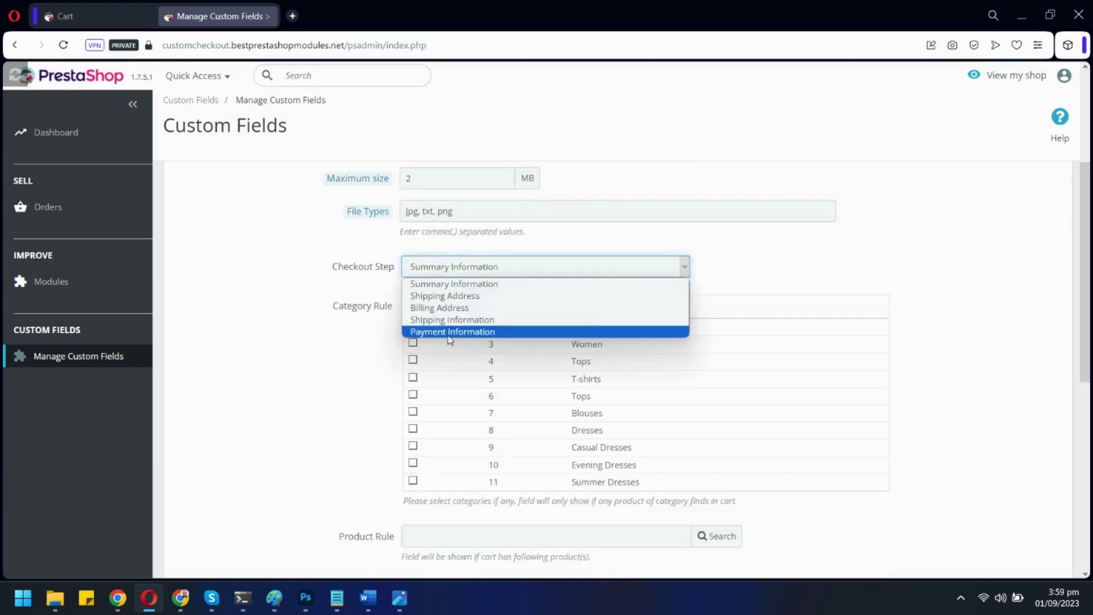
click(449, 289)
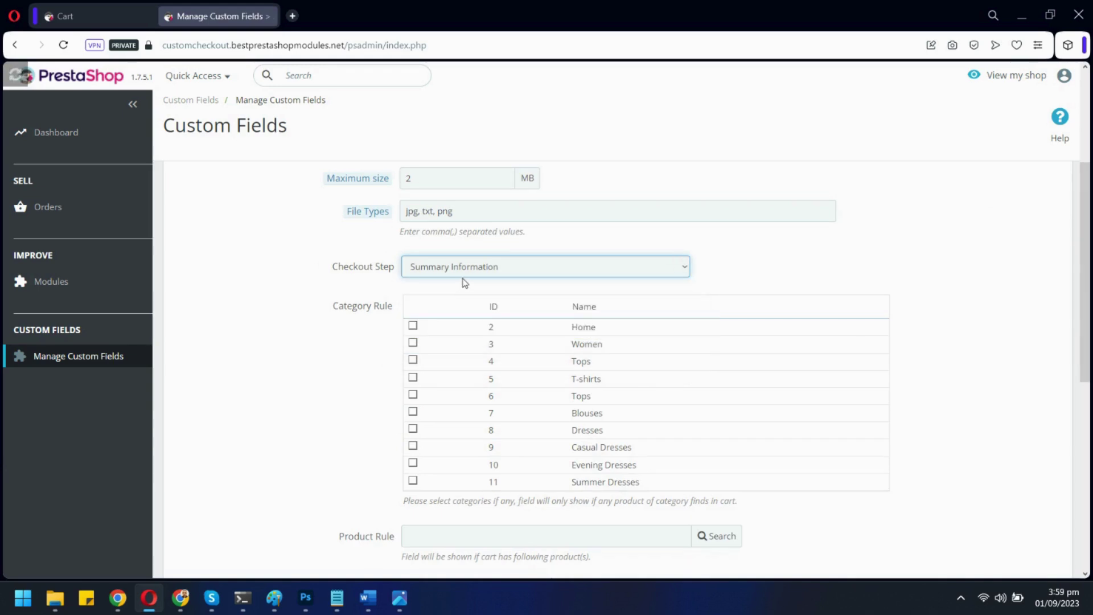
scroll(337, 292, down, 1)
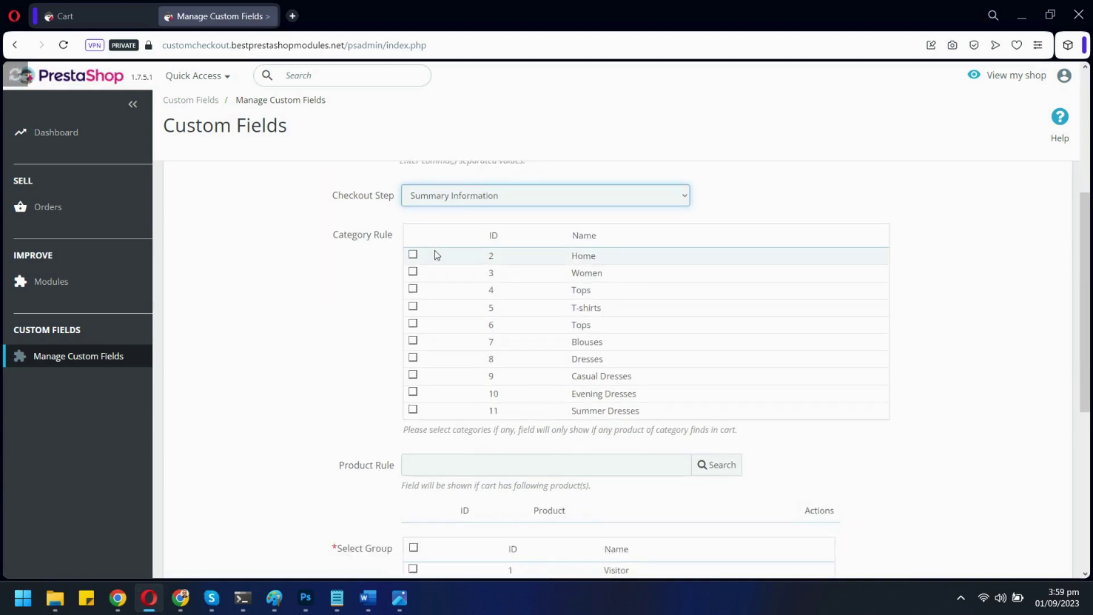
click(413, 255)
click(413, 271)
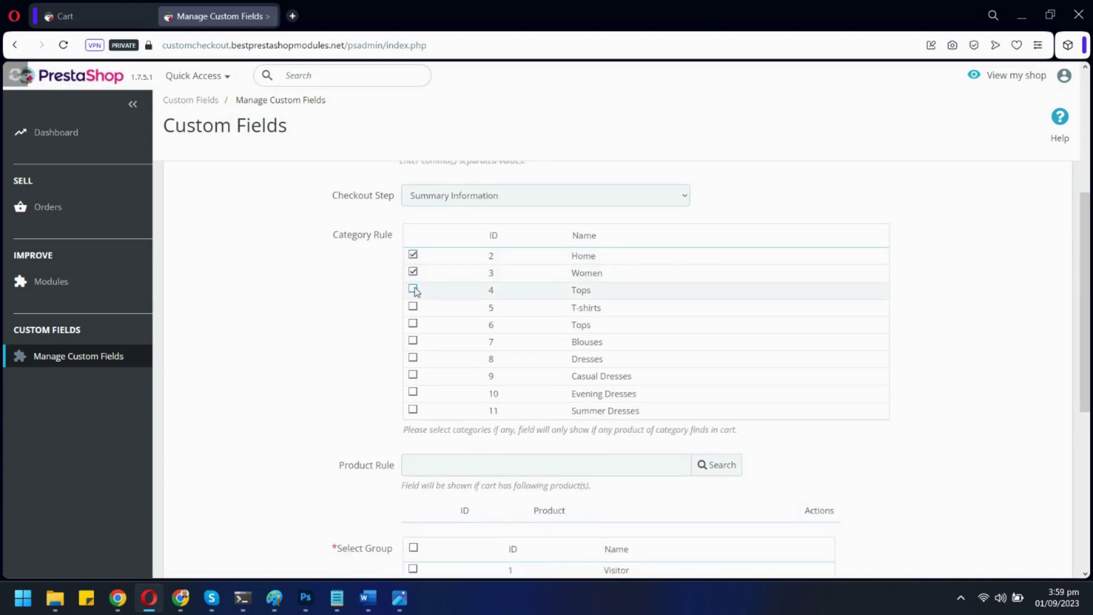
click(413, 289)
click(412, 307)
scroll(354, 306, down, 3)
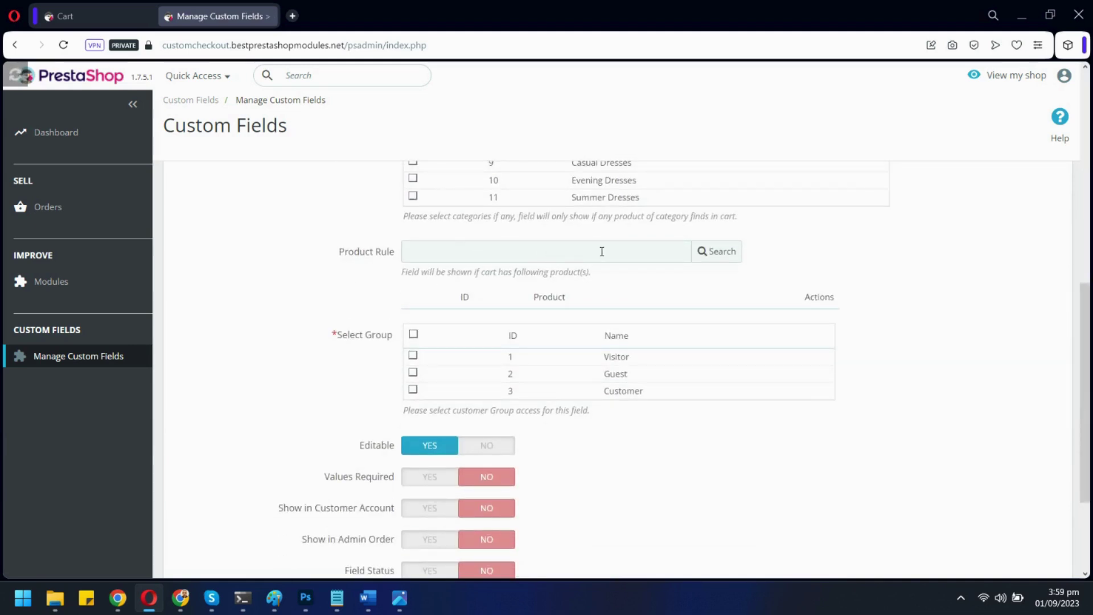
scroll(361, 286, down, 2)
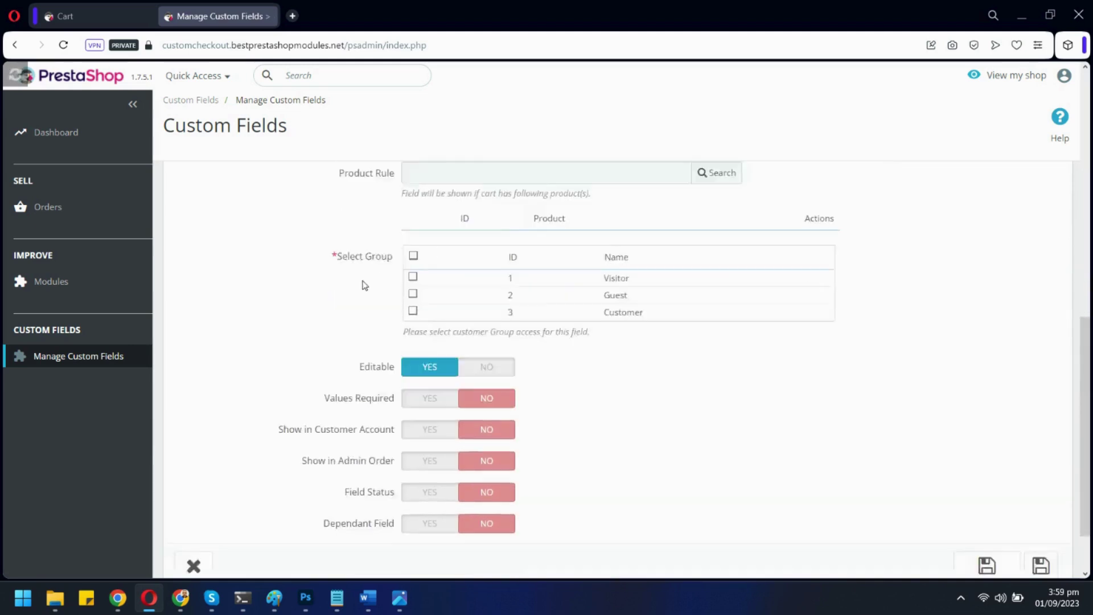
scroll(390, 254, up, 1)
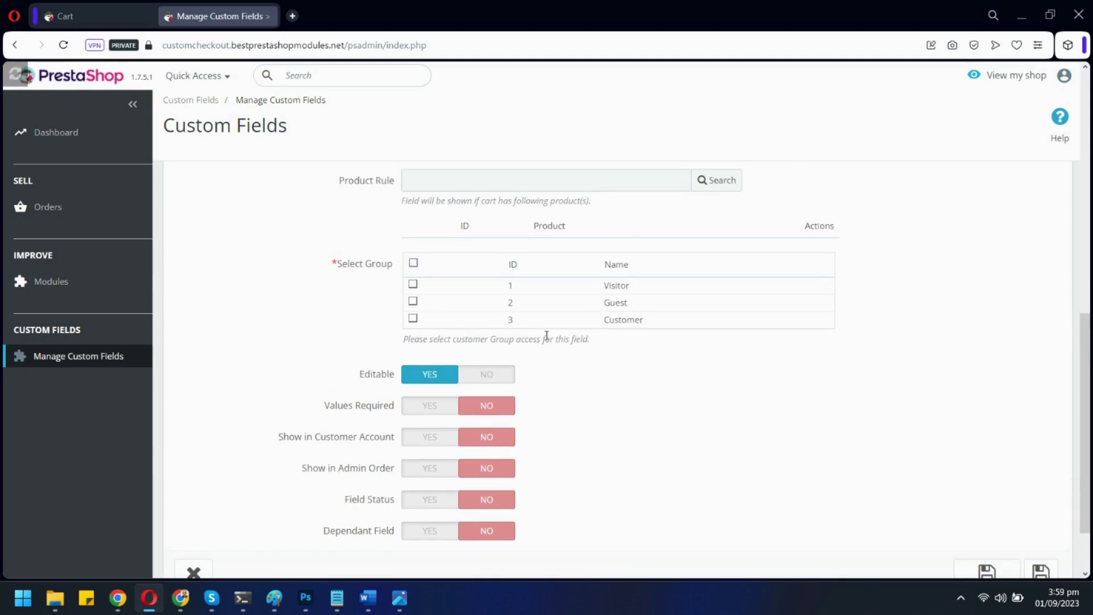
- Give all customer groups access, show it in customer accounts, enable it and save
click(414, 262)
scroll(364, 285, down, 1)
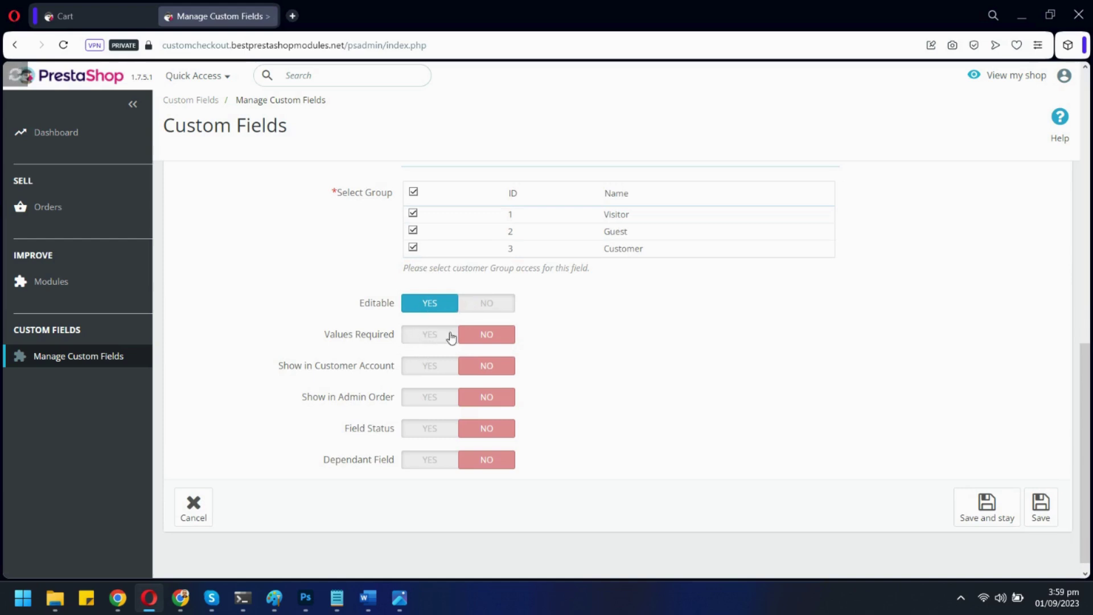
click(427, 371)
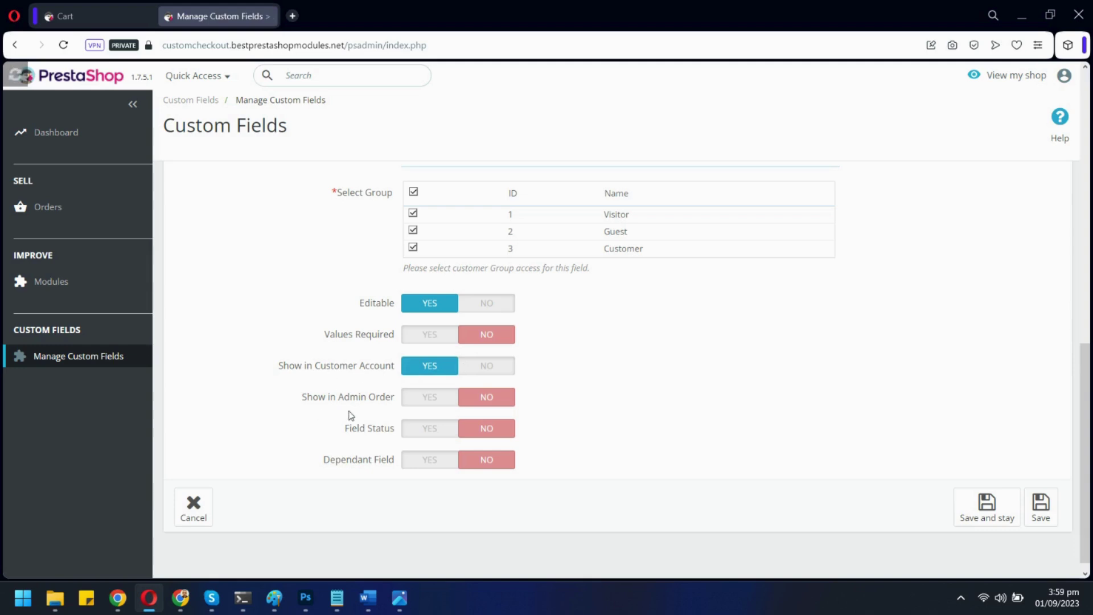
click(414, 436)
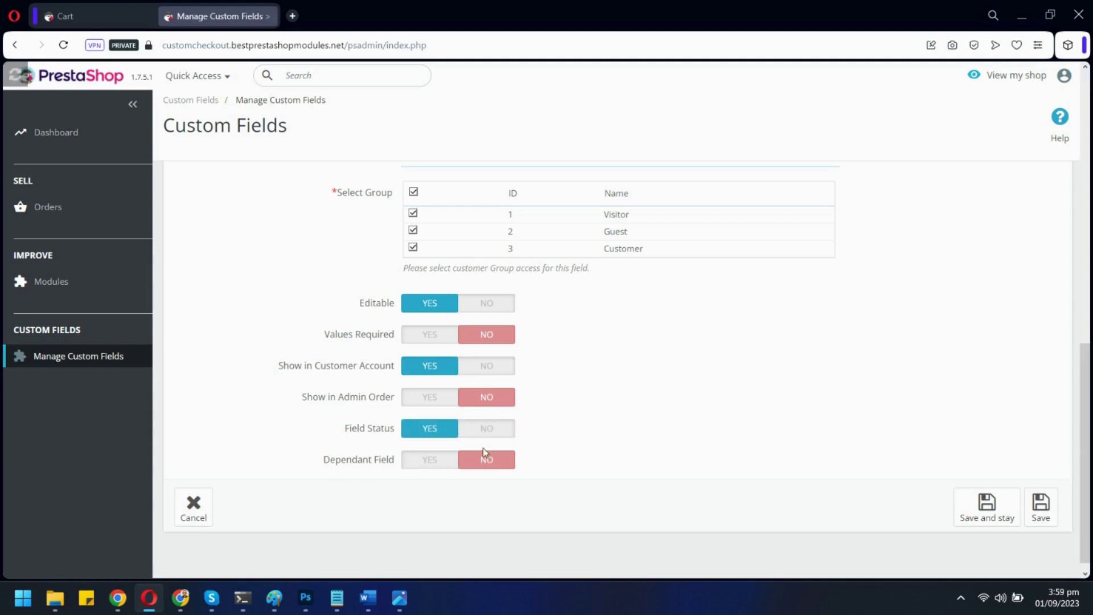
click(988, 513)
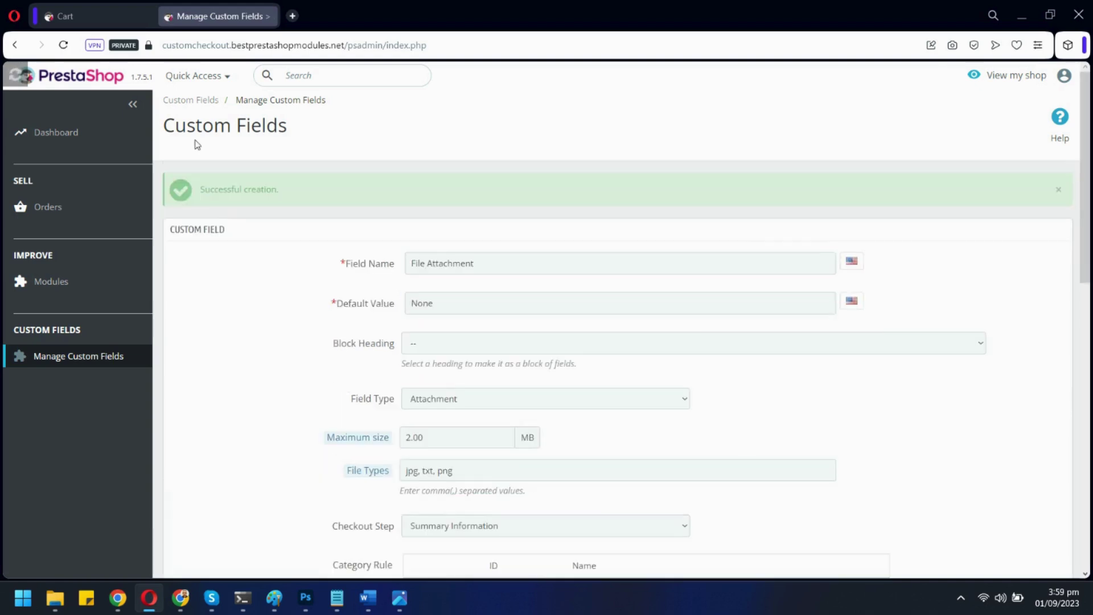
click(98, 23)
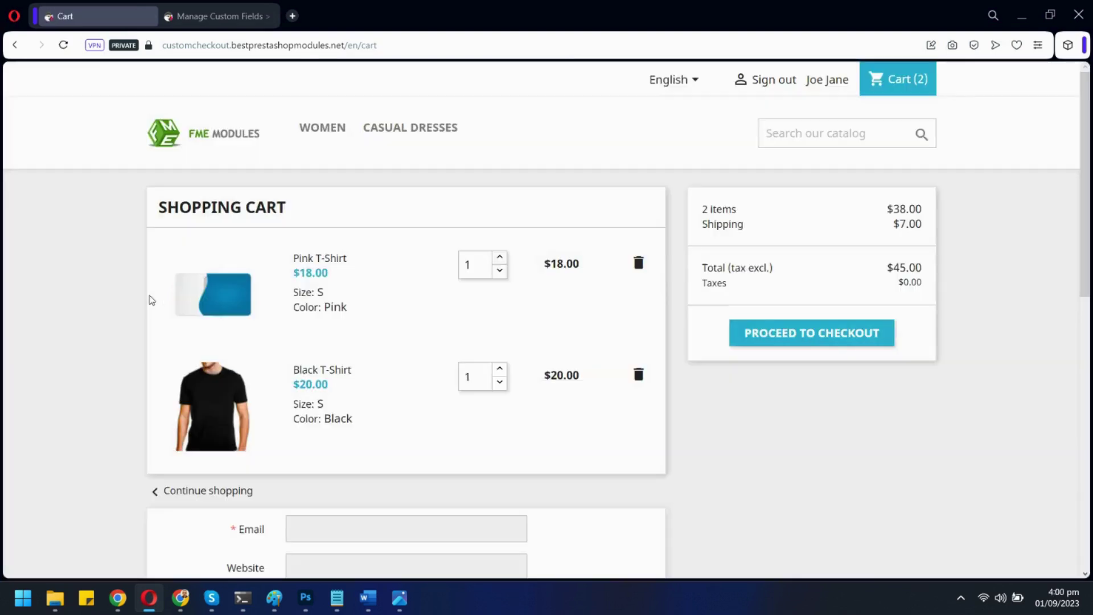
- Check the new File Attachment field (jpg, txt, png) in the cart, opening and closing its file picker
scroll(149, 299, down, 10)
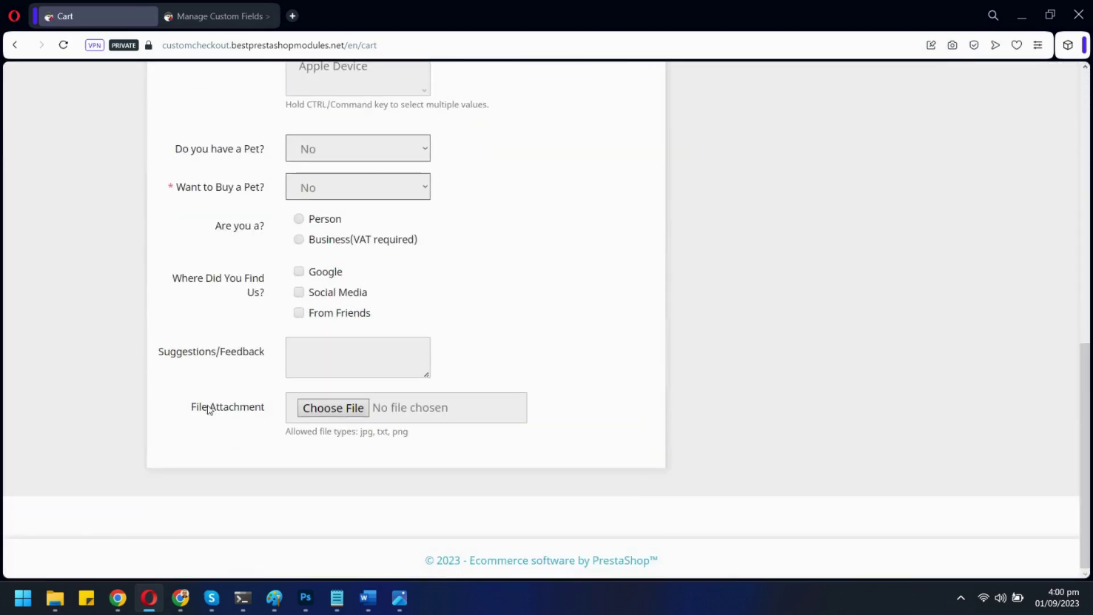
drag(188, 406, 265, 408)
click(453, 421)
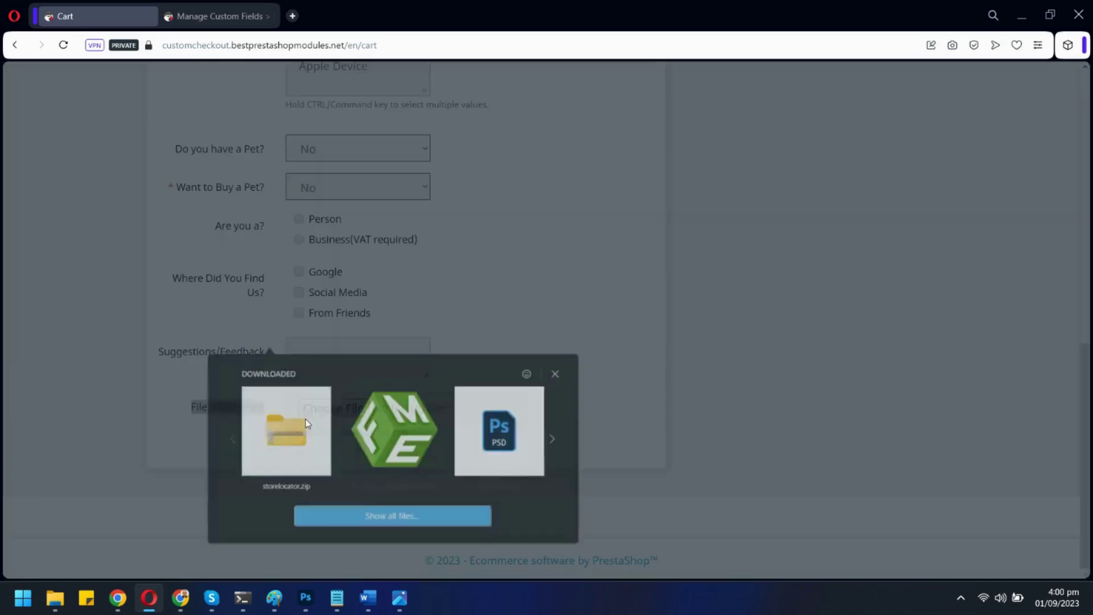
click(588, 381)
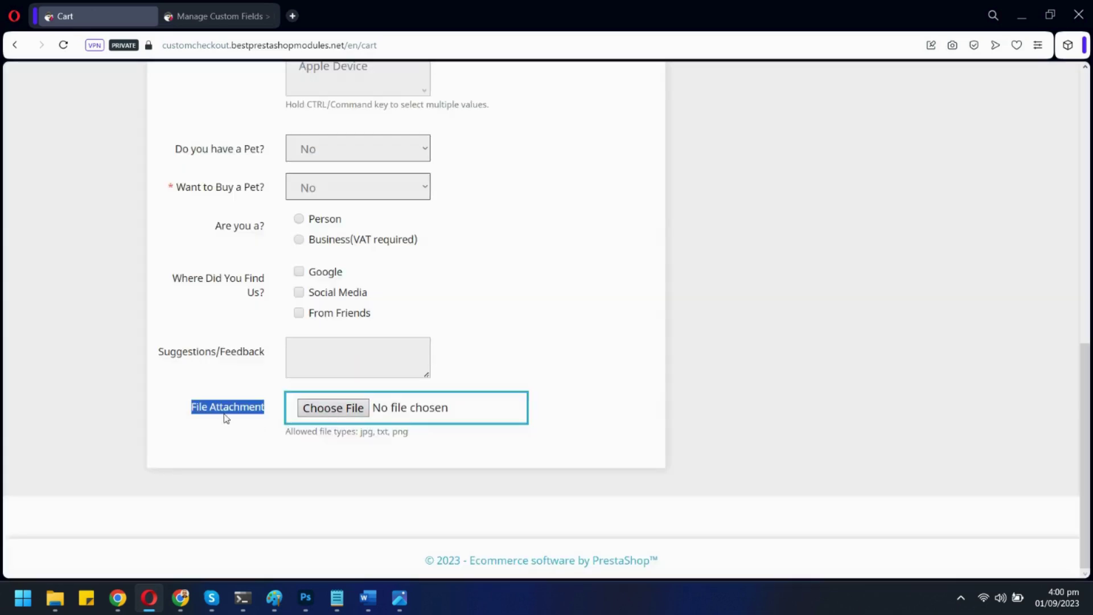